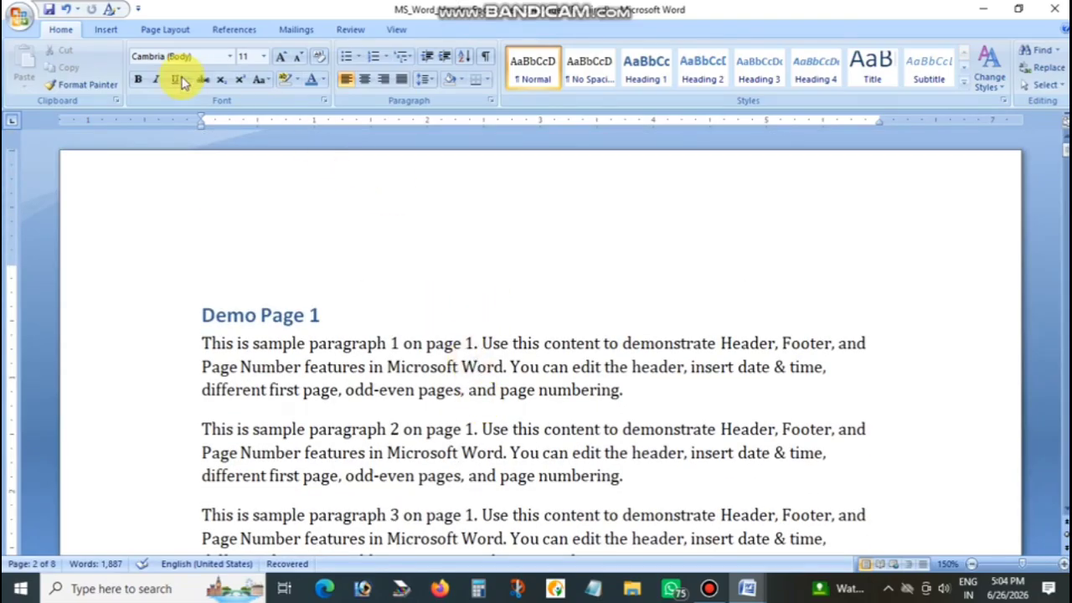
Browse the built-in header designs and insert the Alphabet header into the document
{"action": "left_click", "coordinate": [117, 32]}
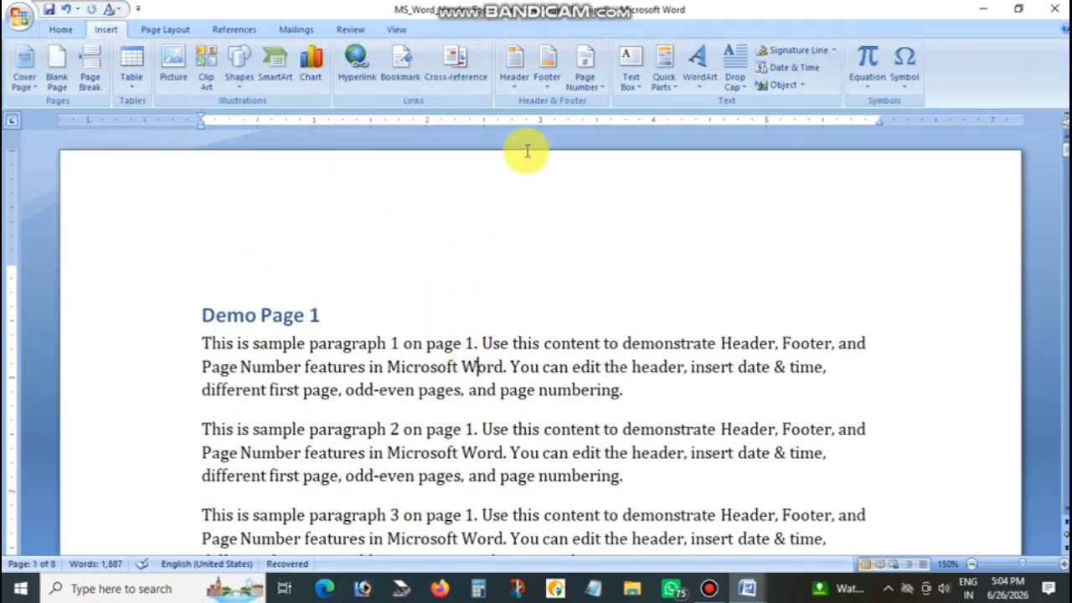
{"action": "left_click", "coordinate": [514, 71]}
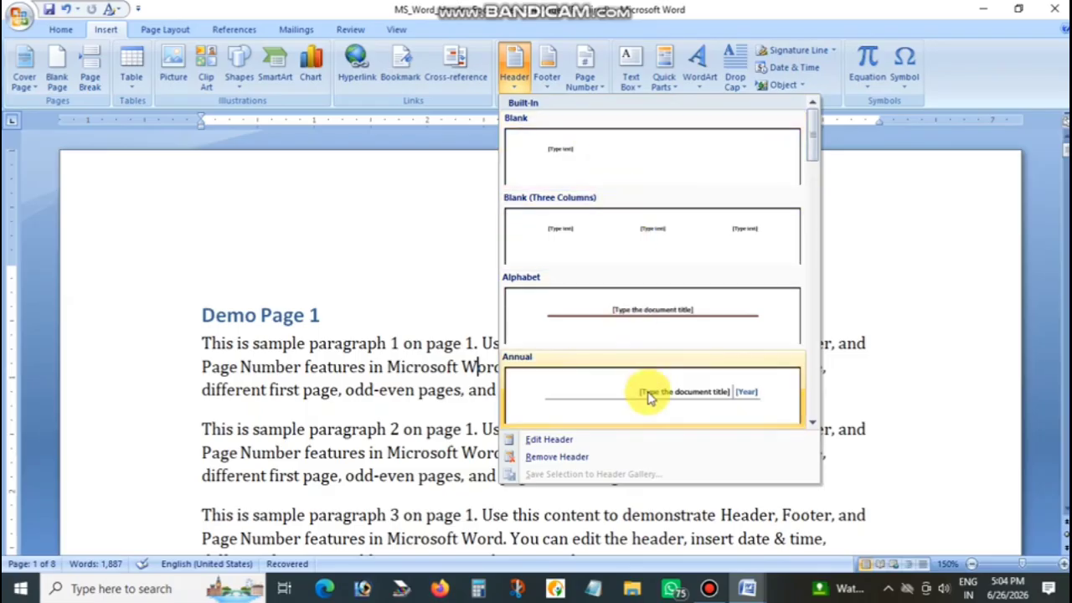
{"action": "left_click", "coordinate": [814, 423]}
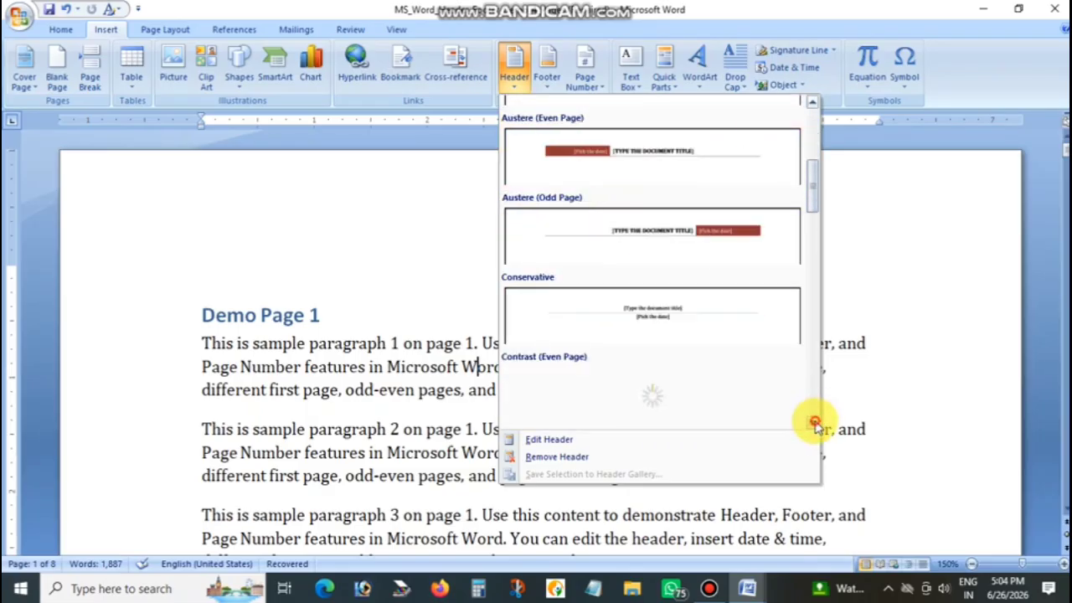
{"action": "left_click", "coordinate": [814, 423]}
{"action": "left_click", "coordinate": [814, 423]}
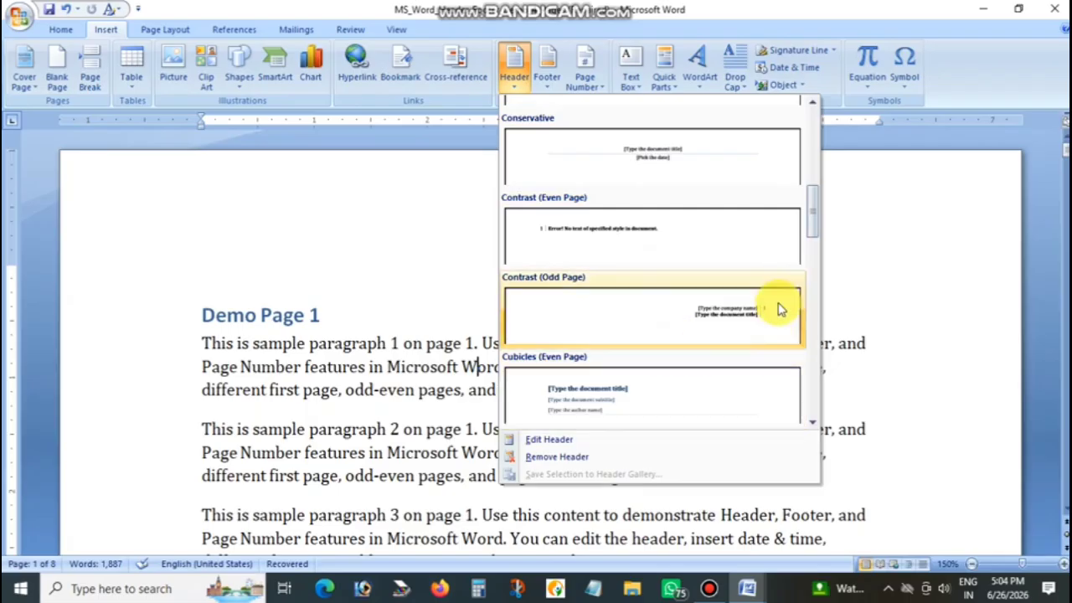
{"action": "left_click_drag", "start_coordinate": [815, 220], "coordinate": [809, 137]}
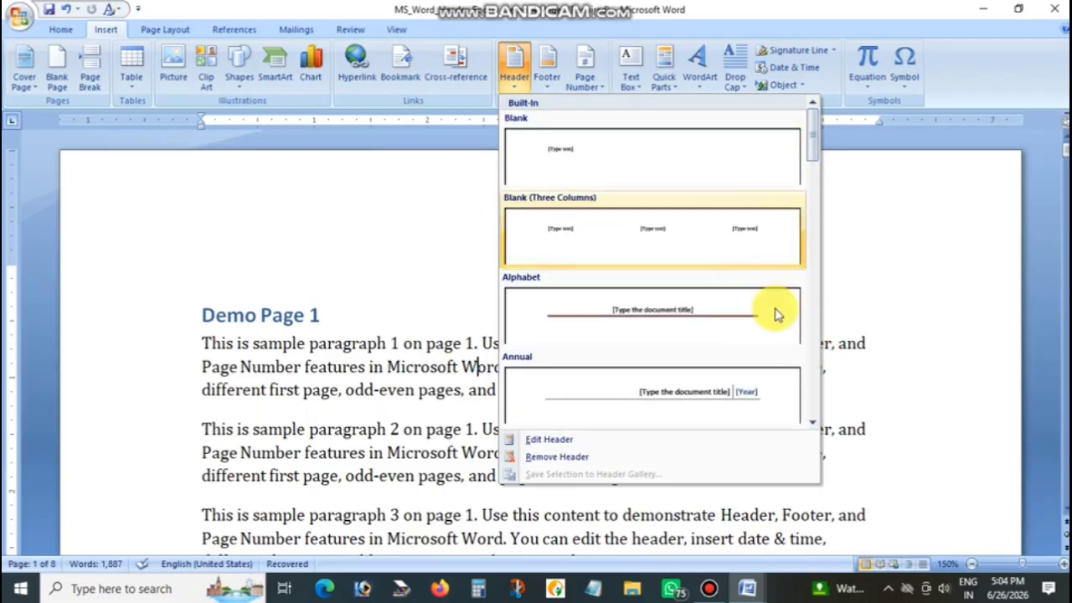
{"action": "left_click", "coordinate": [651, 313]}
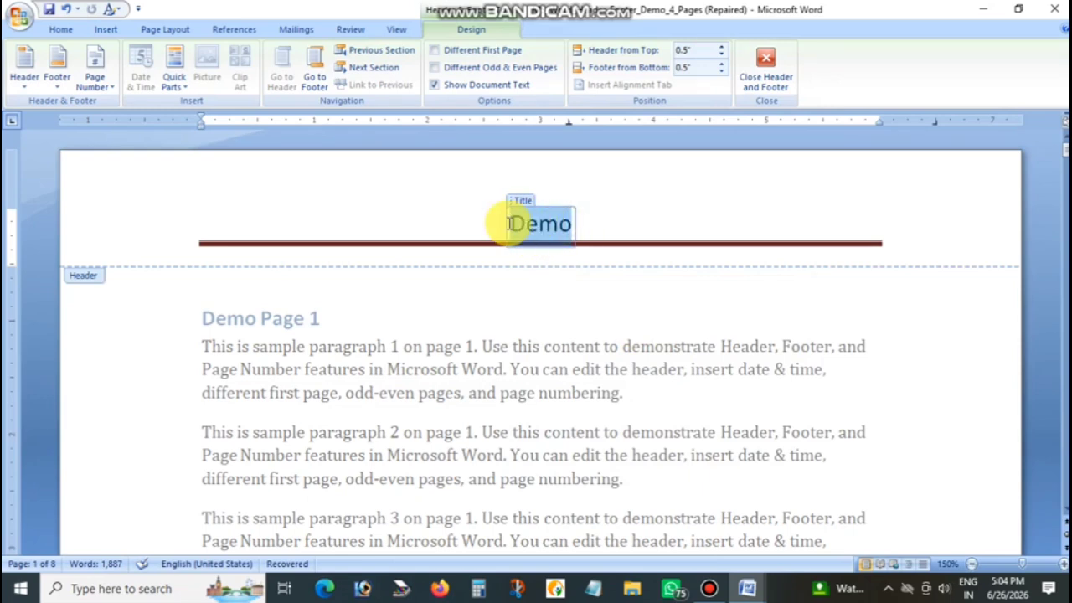
Replace the header's title text with "Rajpal Computers" and return to the document body
{"action": "key", "text": "BackSpace"}
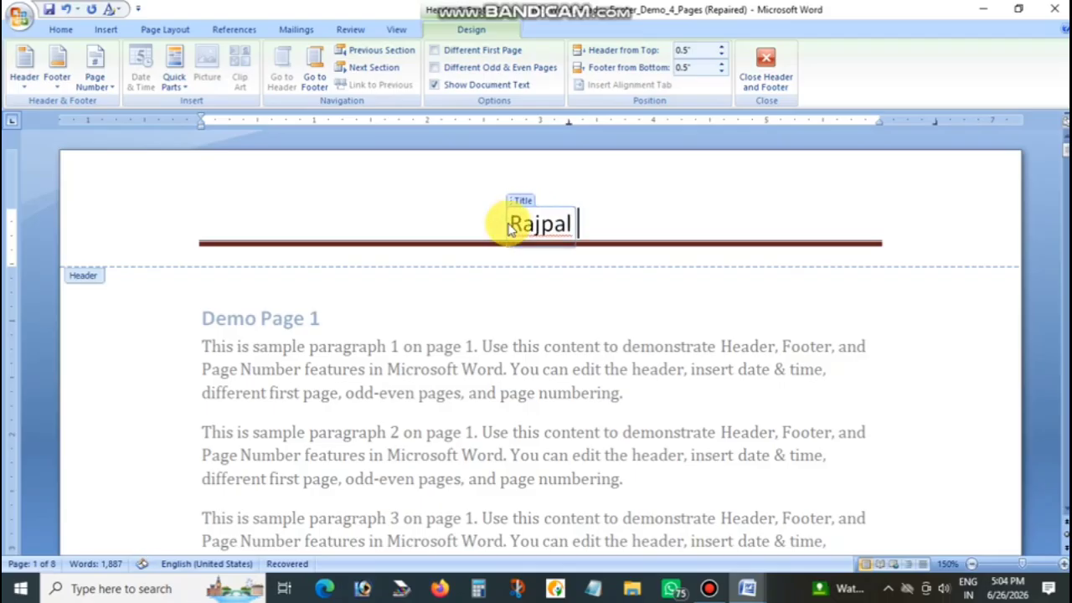
{"action": "type", "text": "Rajpal Computers"}
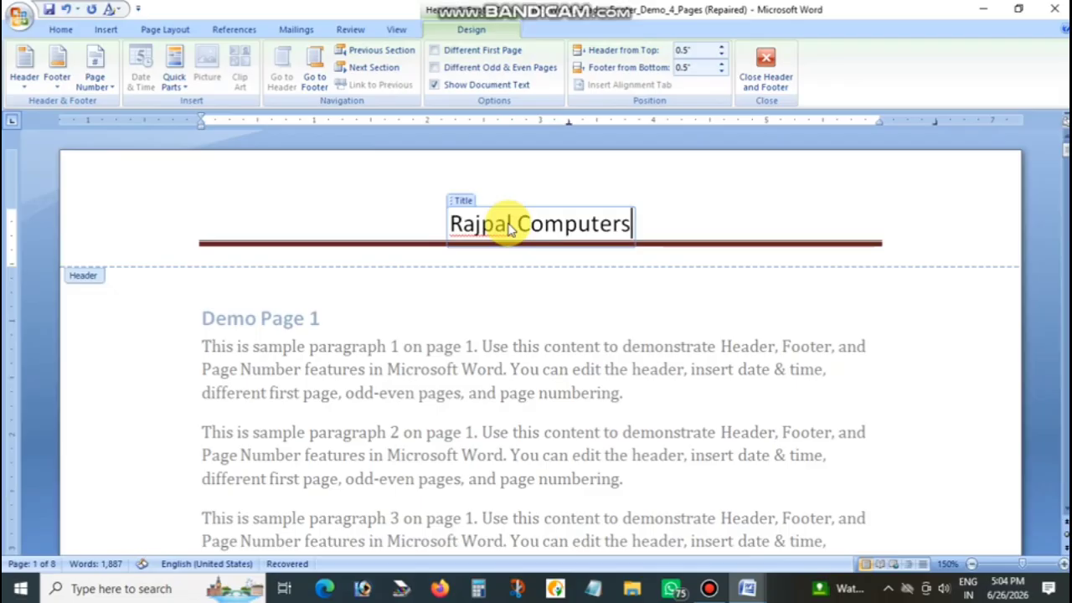
{"action": "left_click", "coordinate": [766, 74]}
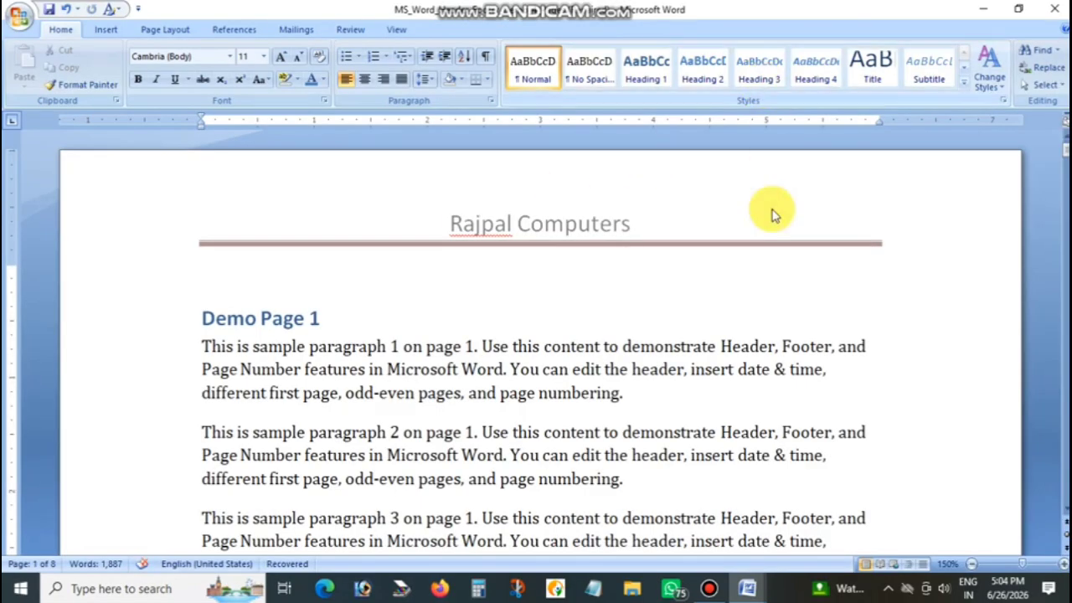
Examine the header on the following pages of the document, then return to the first page
{"action": "scroll", "coordinate": [640, 241], "scroll_direction": "down", "scroll_amount": 12}
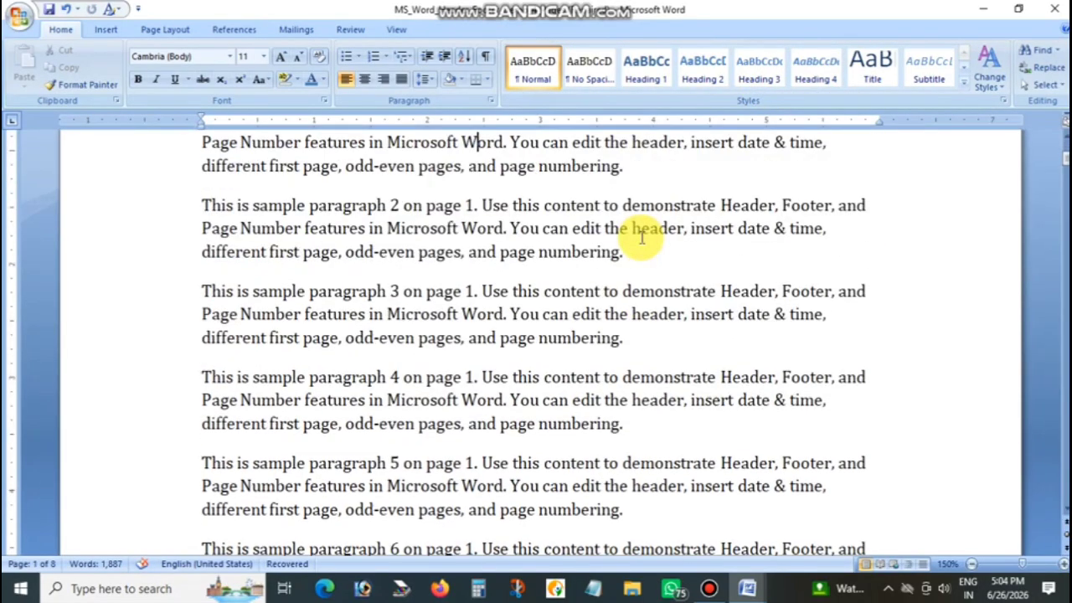
{"action": "scroll", "coordinate": [639, 235], "scroll_direction": "down", "scroll_amount": 3}
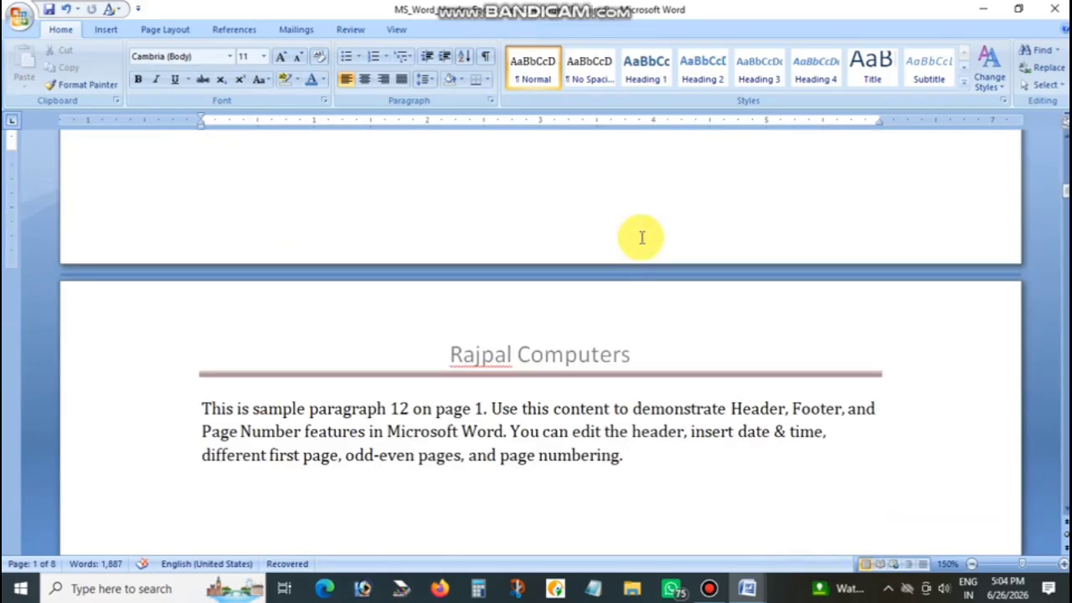
{"action": "scroll", "coordinate": [607, 354], "scroll_direction": "down", "scroll_amount": 2}
{"action": "scroll", "coordinate": [602, 351], "scroll_direction": "down", "scroll_amount": 3}
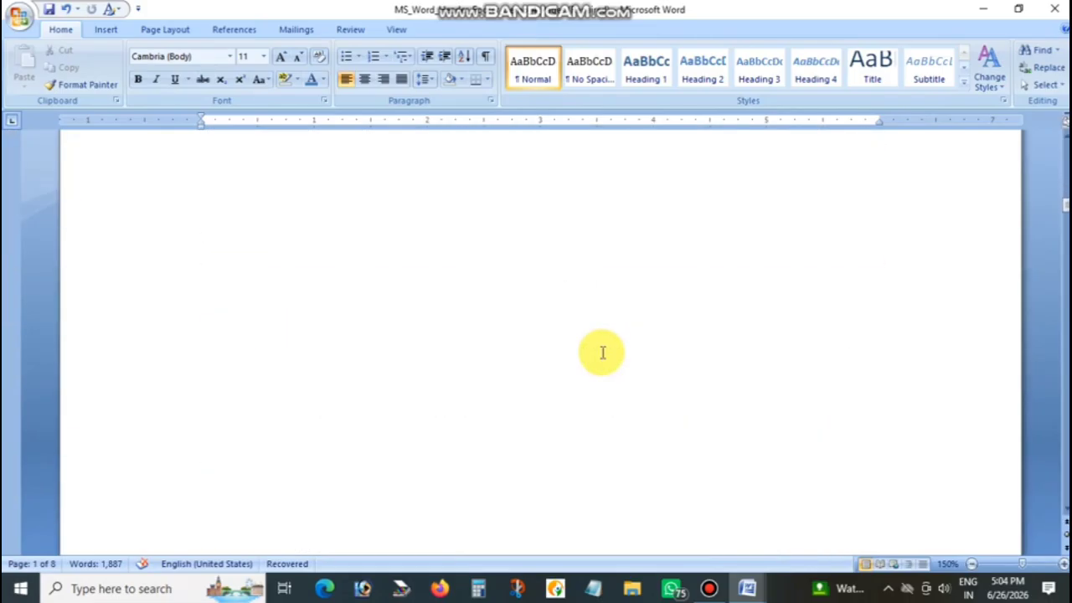
{"action": "scroll", "coordinate": [602, 352], "scroll_direction": "down", "scroll_amount": 4}
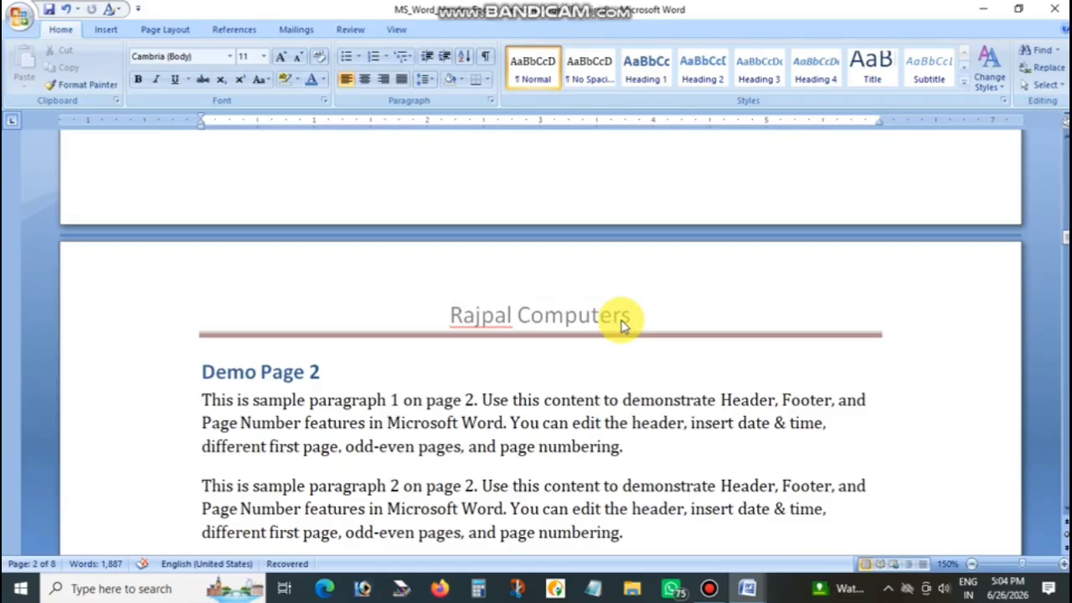
{"action": "scroll", "coordinate": [621, 325], "scroll_direction": "down", "scroll_amount": 6}
{"action": "scroll", "coordinate": [622, 316], "scroll_direction": "up", "scroll_amount": 9}
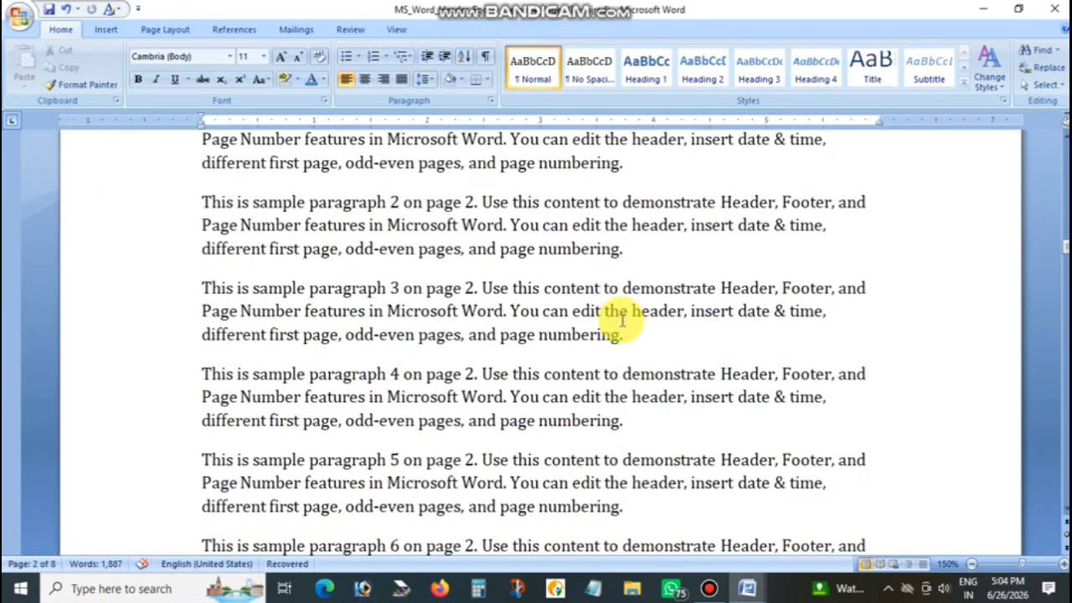
{"action": "scroll", "coordinate": [623, 319], "scroll_direction": "down", "scroll_amount": 2}
{"action": "scroll", "coordinate": [622, 318], "scroll_direction": "up", "scroll_amount": 6}
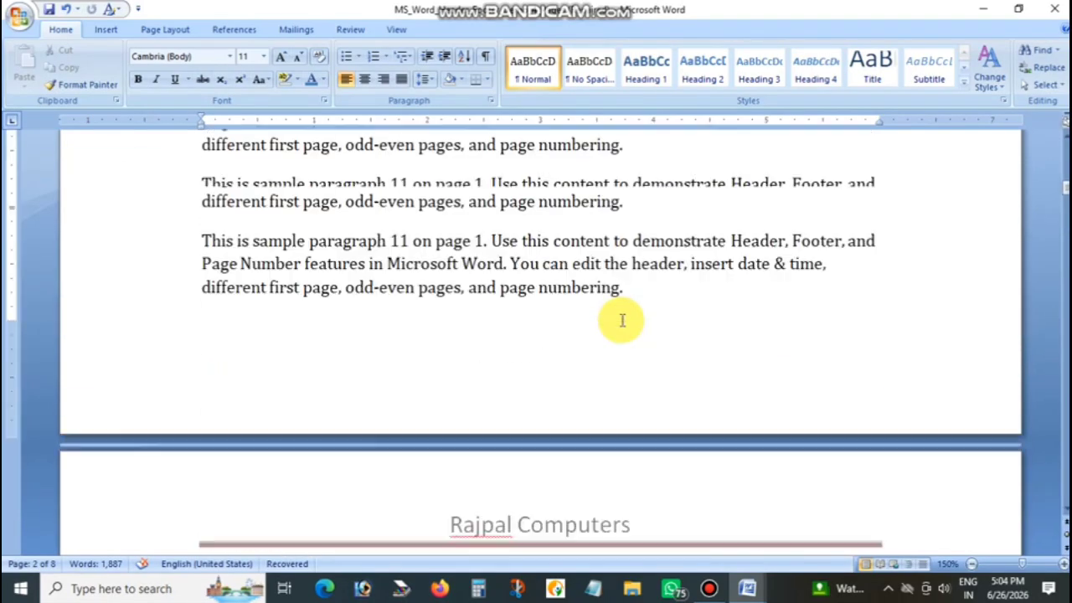
{"action": "scroll", "coordinate": [620, 318], "scroll_direction": "up", "scroll_amount": 6}
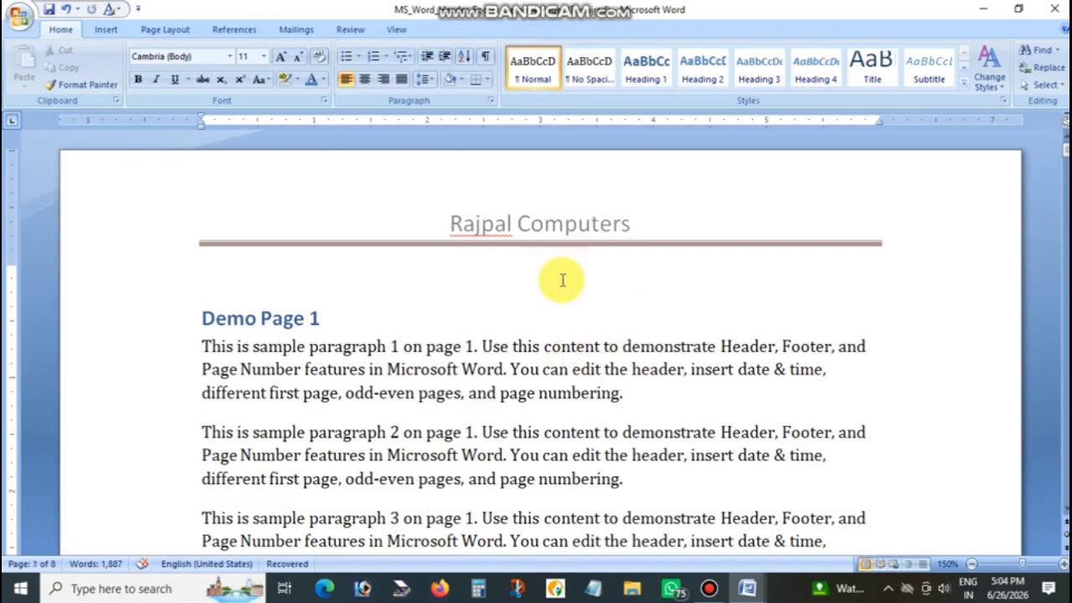
Edit the existing header so its title reads "RC", and leave header editing
{"action": "left_click", "coordinate": [107, 32]}
{"action": "left_click", "coordinate": [514, 67]}
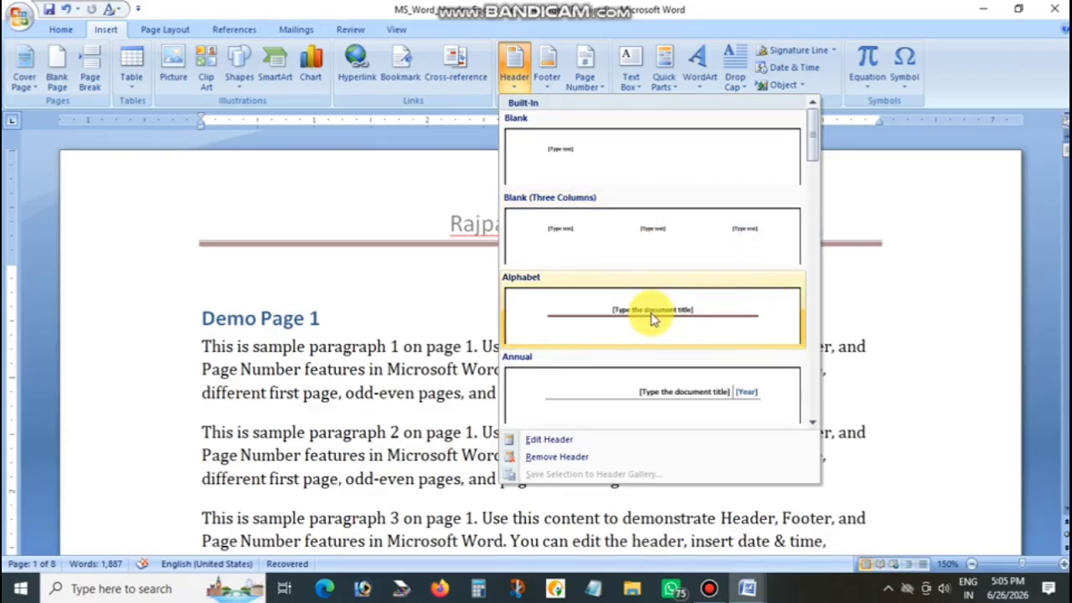
{"action": "left_click", "coordinate": [545, 443]}
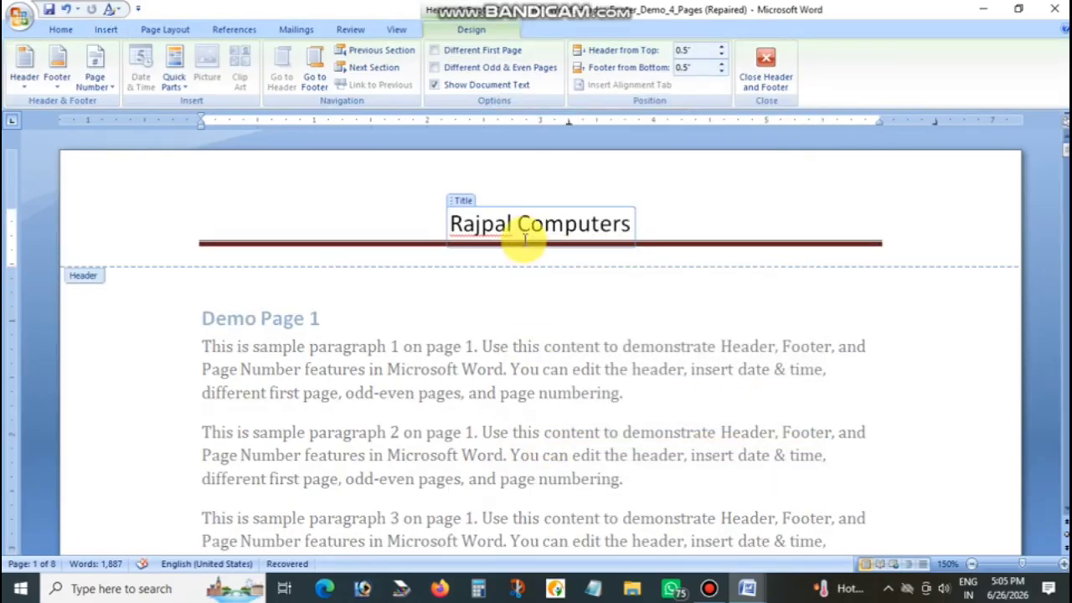
{"action": "left_click", "coordinate": [512, 228]}
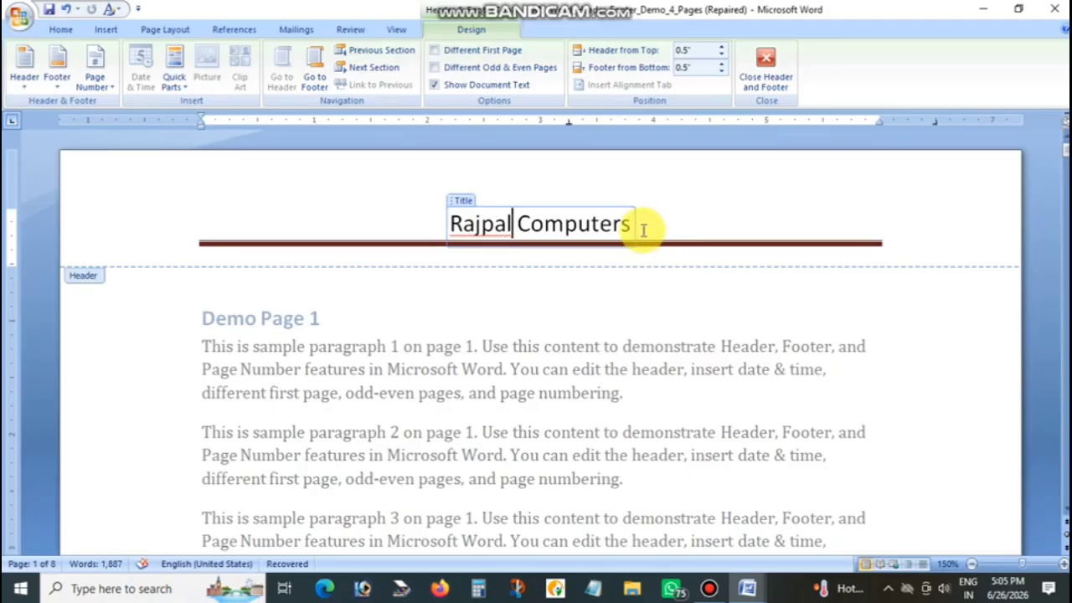
{"action": "left_click_drag", "start_coordinate": [634, 224], "coordinate": [482, 232]}
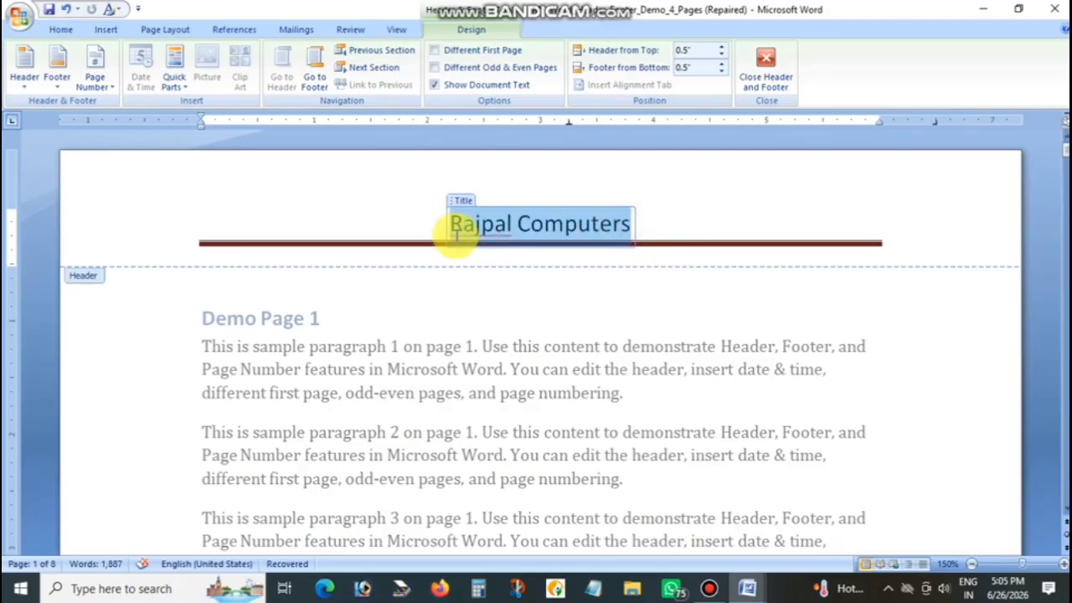
{"action": "left_click", "coordinate": [457, 241]}
{"action": "type", "text": "R"}
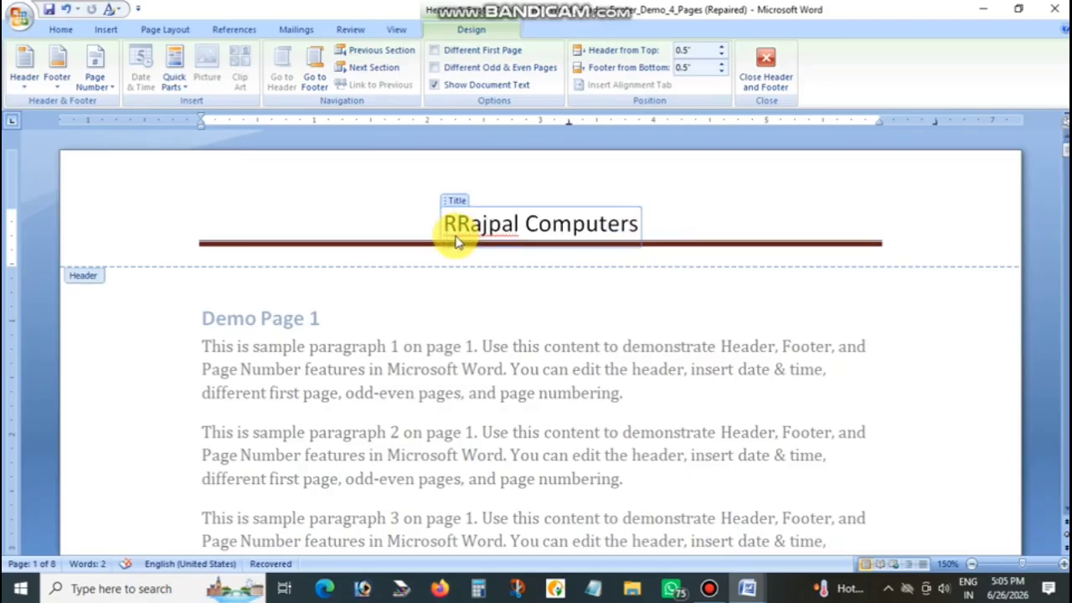
{"action": "type", "text": "C"}
{"action": "key", "text": "Delete"}
{"action": "key", "text": "Delete"}
{"action": "key", "text": "Delete"}
{"action": "key", "text": "Delete"}
{"action": "key", "text": "Delete"}
{"action": "key", "text": "Delete"}
{"action": "key", "text": "Delete"}
{"action": "key", "text": "Delete"}
{"action": "key", "text": "Delete"}
{"action": "key", "text": "Delete"}
{"action": "key", "text": "Delete"}
{"action": "key", "text": "Delete"}
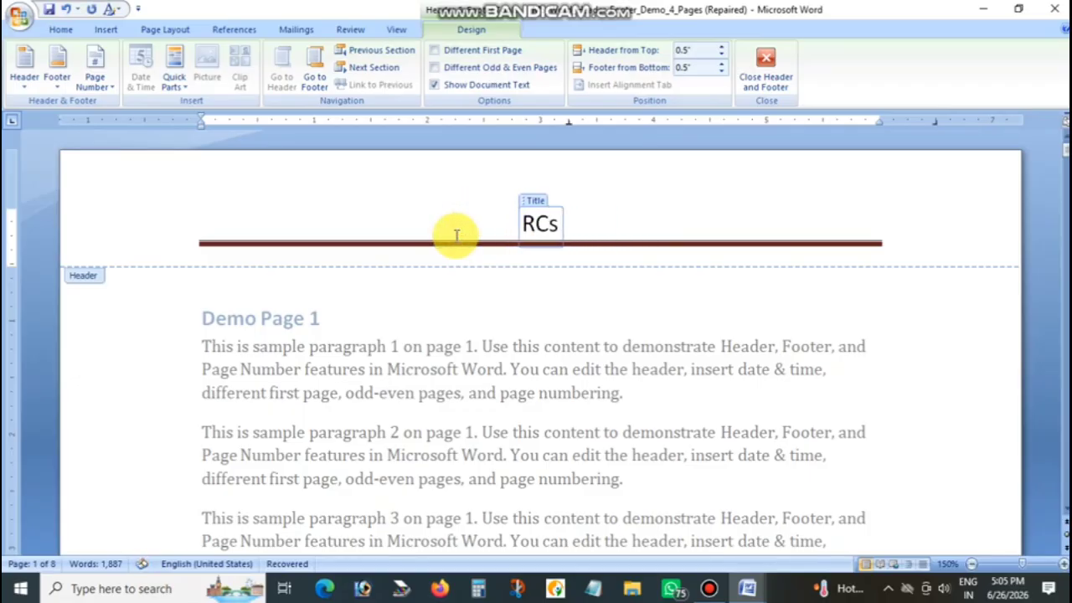
{"action": "left_click", "coordinate": [765, 67]}
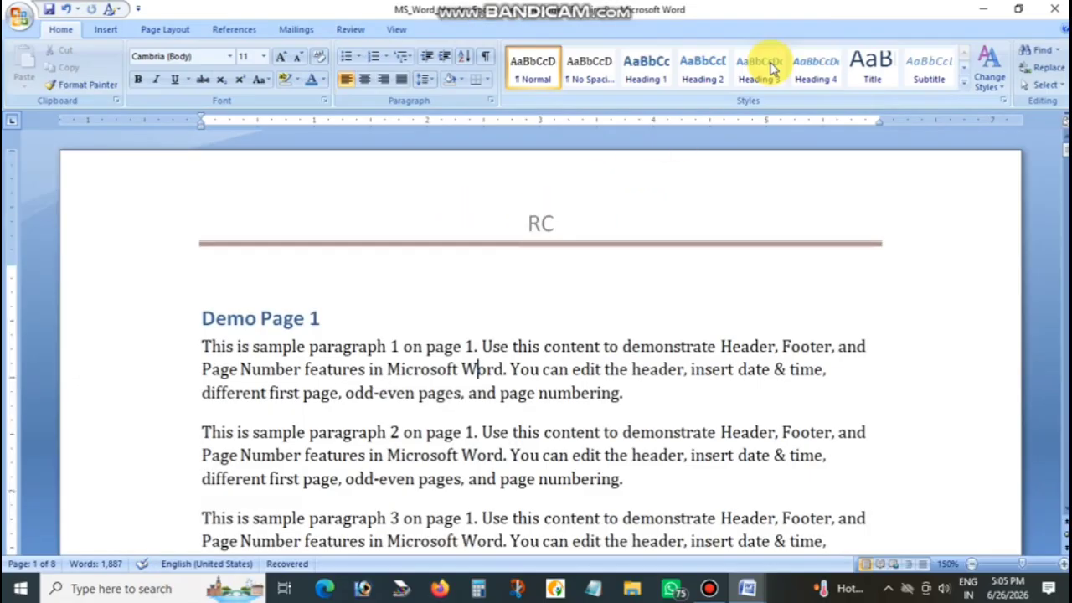
Check the edited header on the second page, then remove the header from the document
{"action": "scroll", "coordinate": [593, 267], "scroll_direction": "down", "scroll_amount": 15}
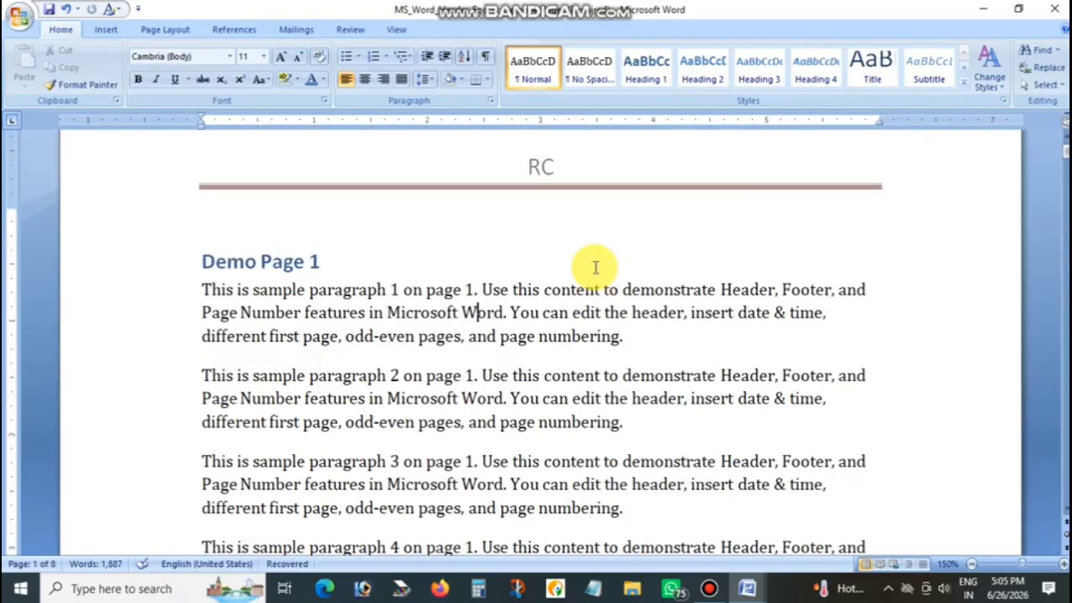
{"action": "scroll", "coordinate": [594, 267], "scroll_direction": "down", "scroll_amount": 2}
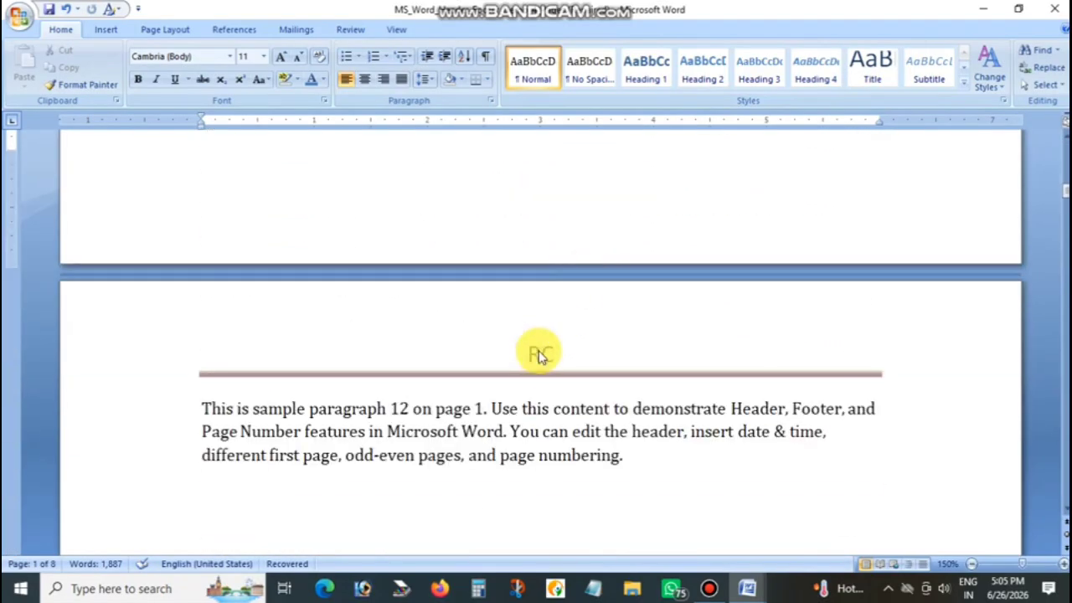
{"action": "scroll", "coordinate": [552, 369], "scroll_direction": "up", "scroll_amount": 17}
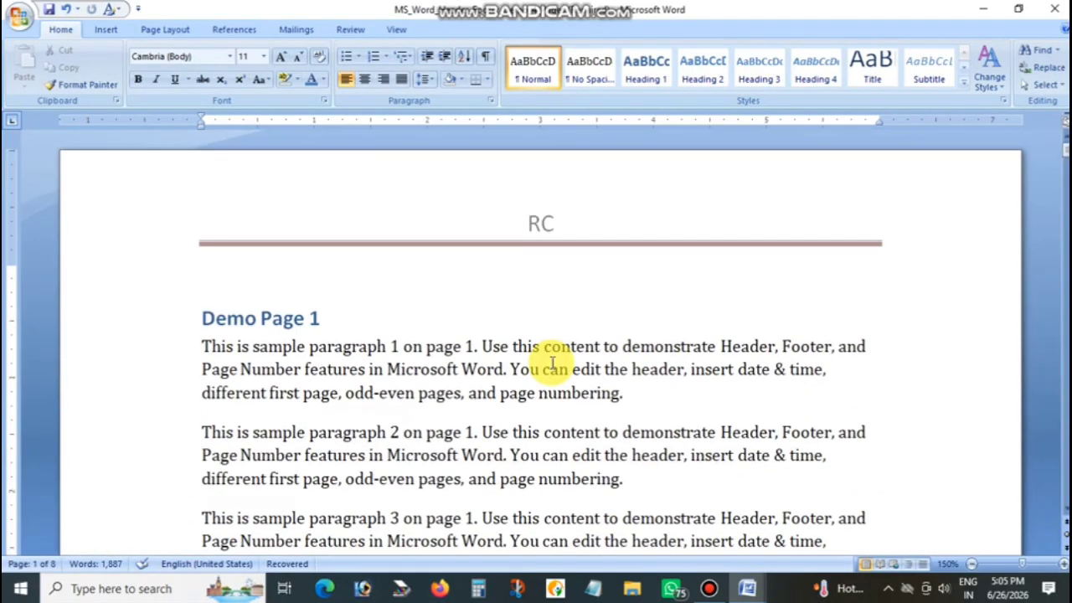
{"action": "left_click", "coordinate": [495, 299]}
{"action": "left_click", "coordinate": [108, 34]}
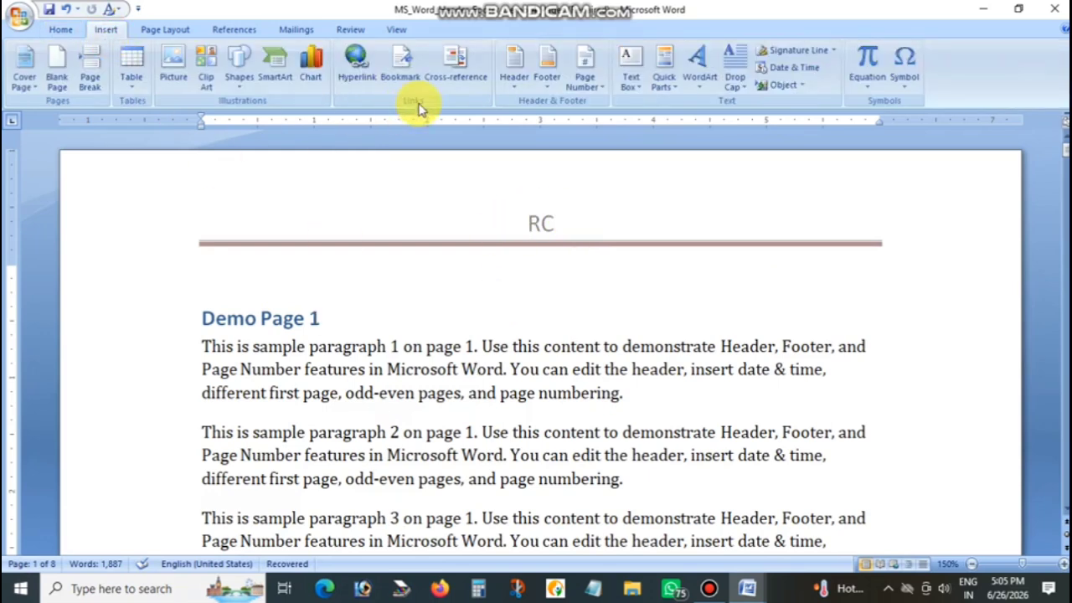
{"action": "left_click", "coordinate": [511, 68]}
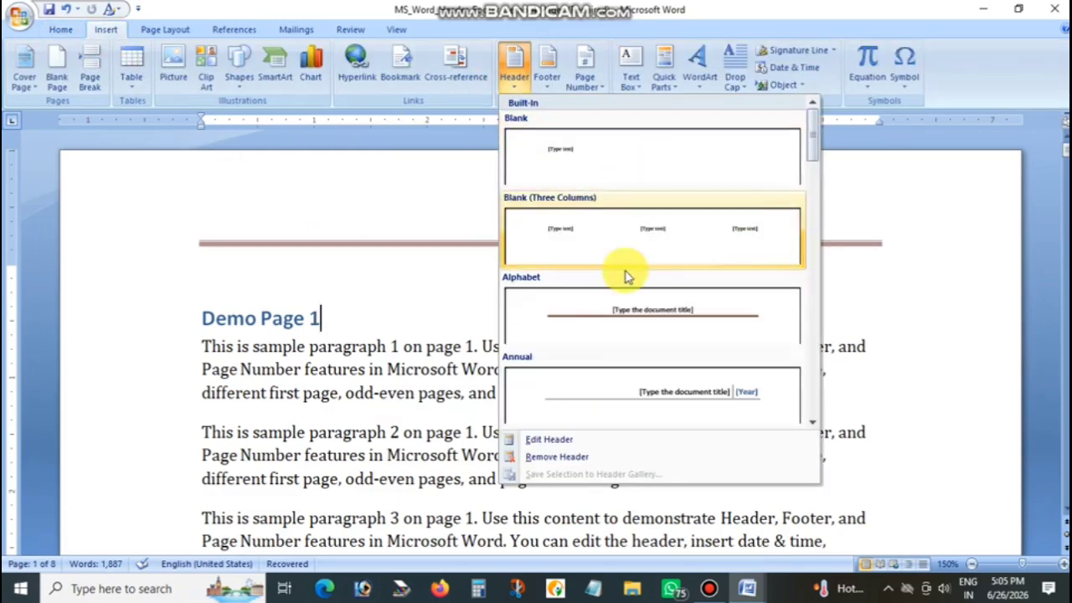
{"action": "left_click", "coordinate": [576, 465]}
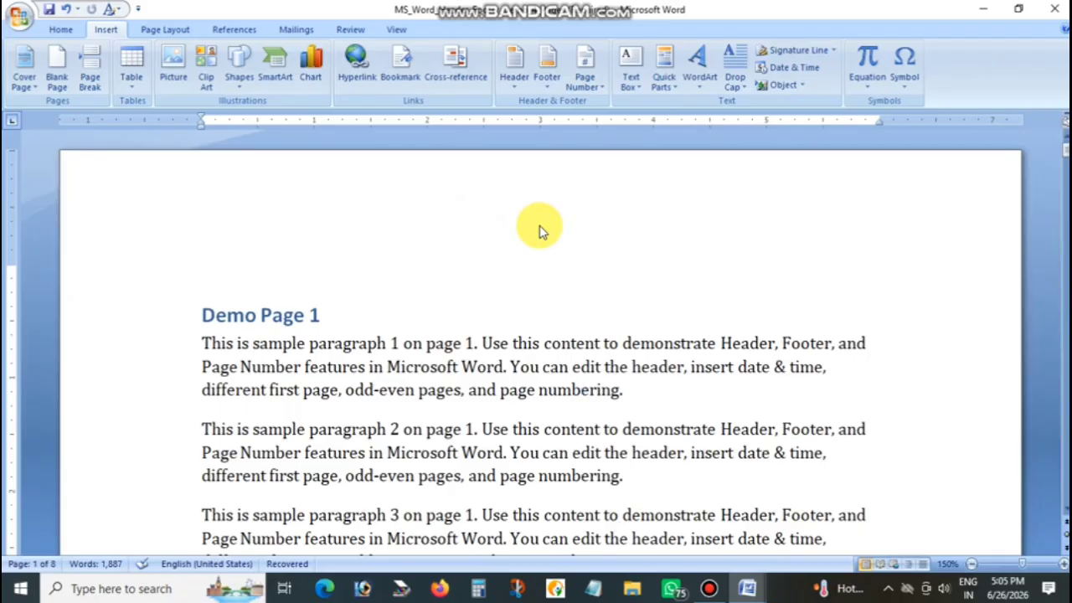
{"action": "left_click", "coordinate": [515, 74]}
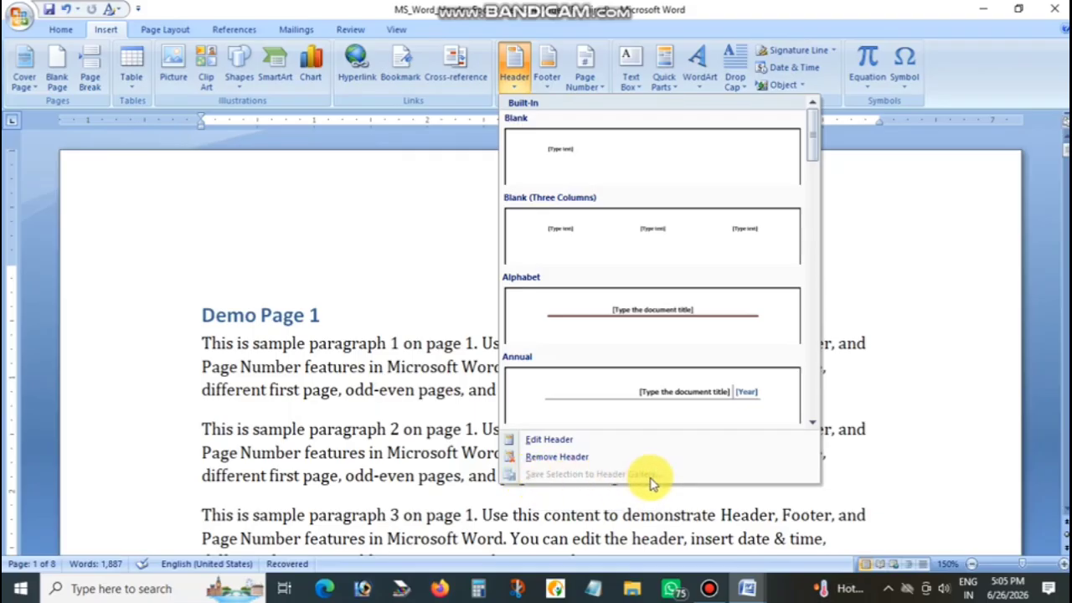
{"action": "left_click", "coordinate": [419, 429]}
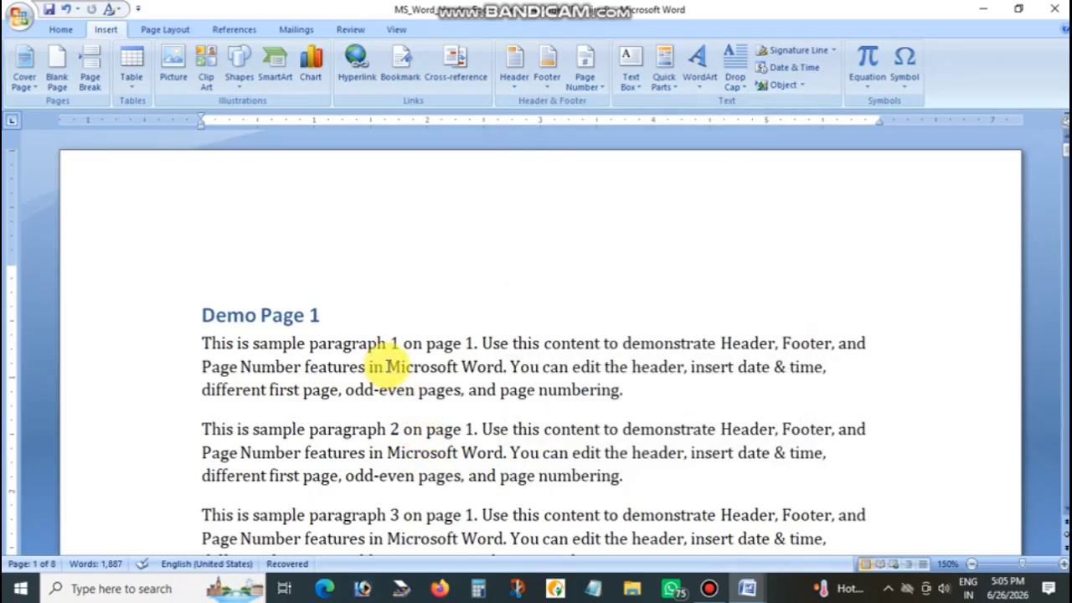
Save the words "Microsoft Word" from the first paragraph to the header gallery under the name "MSW"
{"action": "left_click_drag", "start_coordinate": [412, 366], "coordinate": [503, 366]}
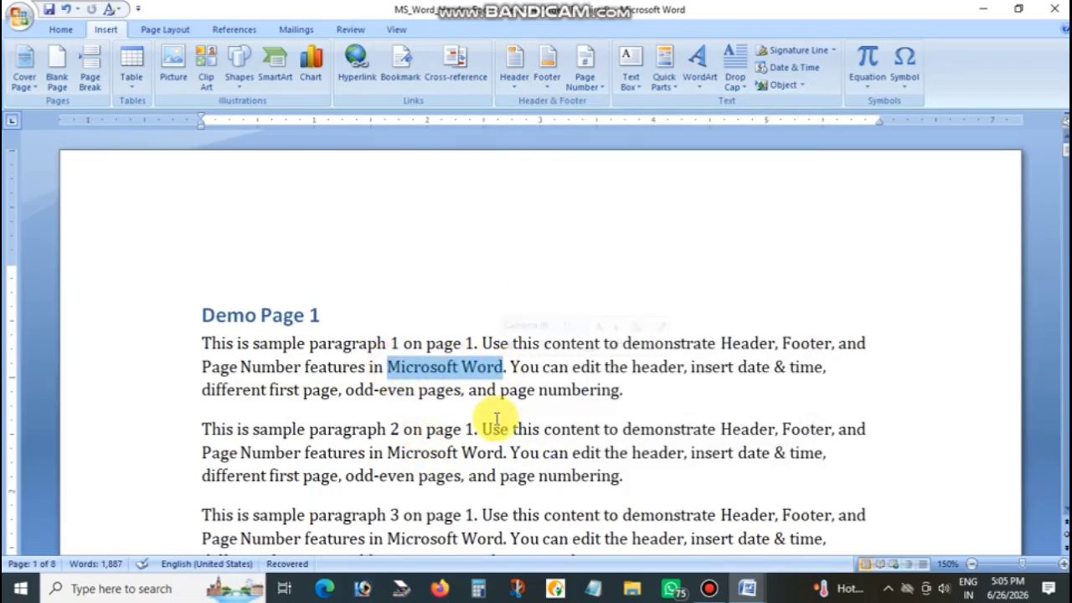
{"action": "left_click", "coordinate": [514, 63]}
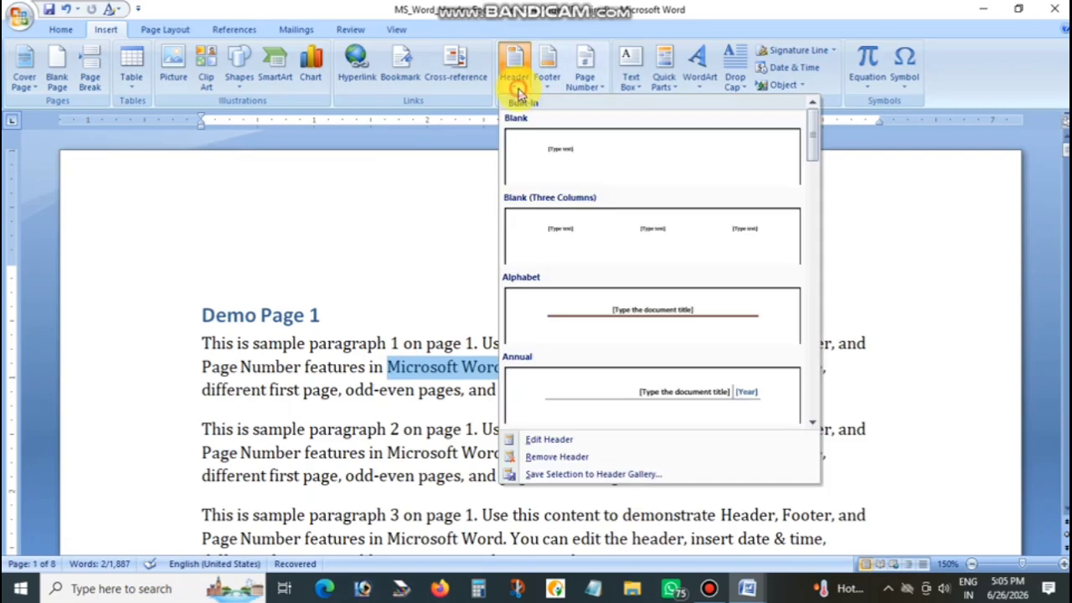
{"action": "left_click", "coordinate": [553, 475]}
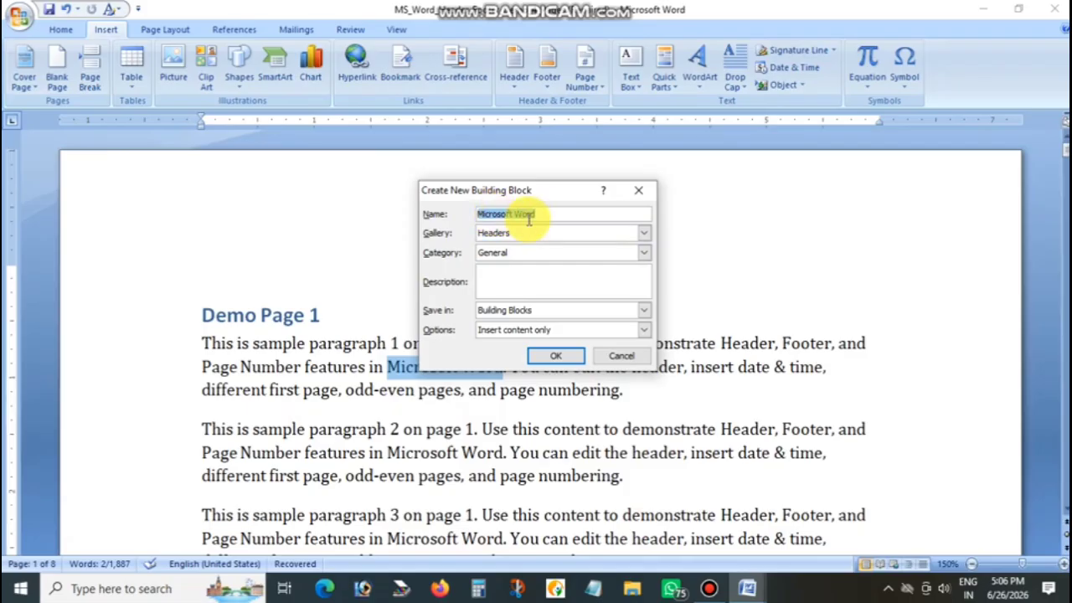
{"action": "left_click_drag", "start_coordinate": [528, 213], "coordinate": [468, 214]}
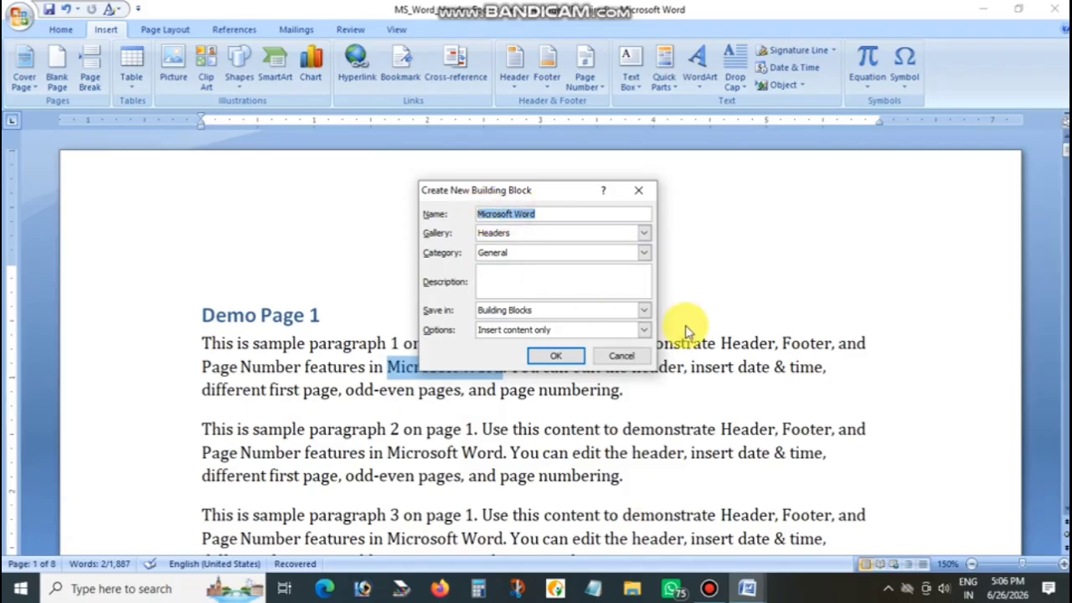
{"action": "type", "text": "ms"}
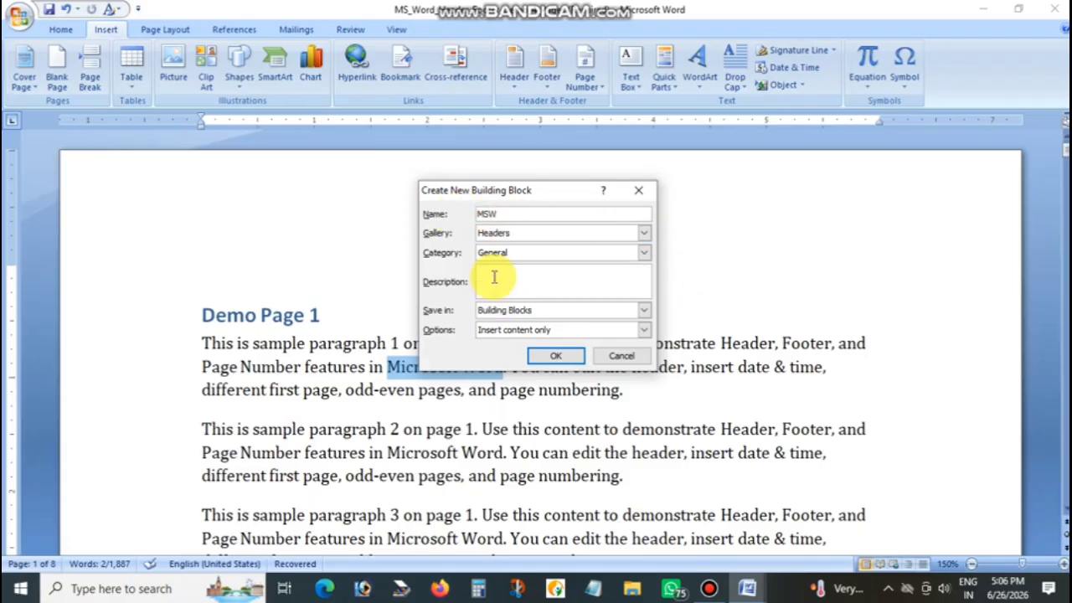
{"action": "left_click", "coordinate": [549, 355]}
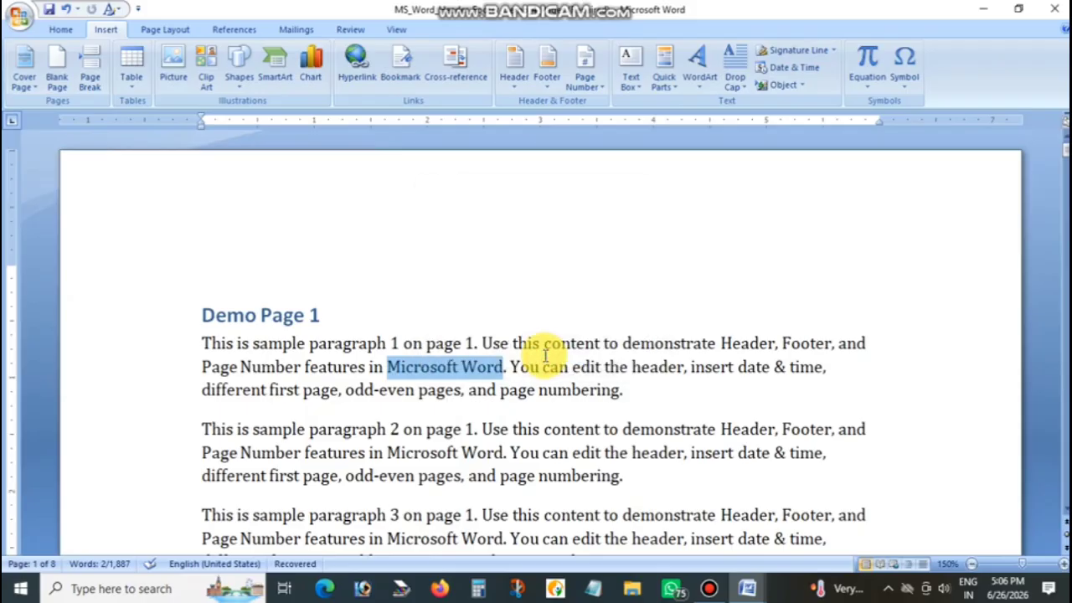
{"action": "left_click", "coordinate": [543, 357]}
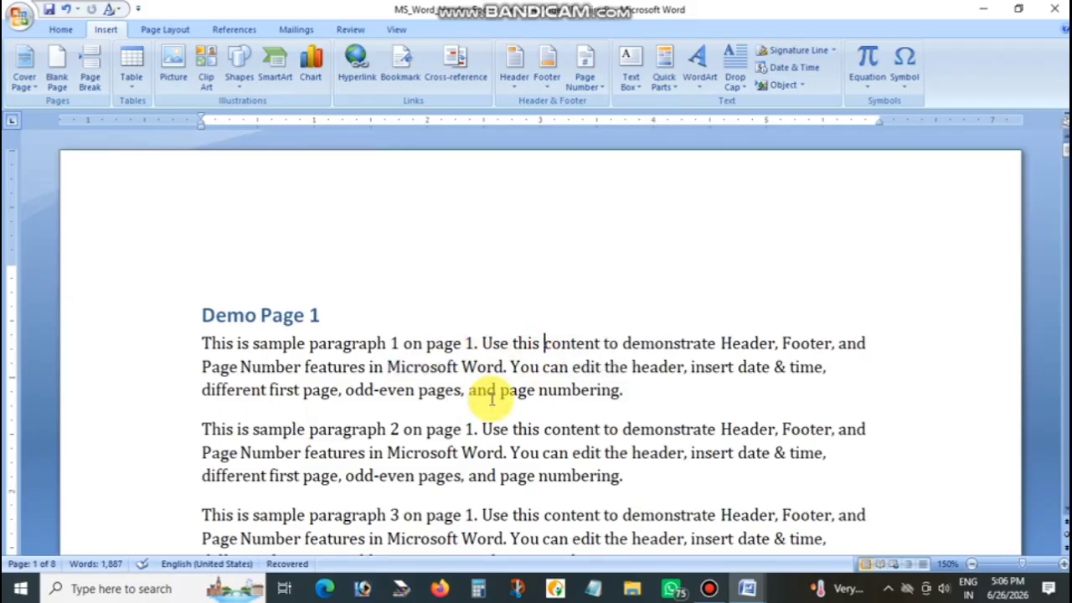
Insert the saved "MSW" header from the General category of the header gallery and leave header editing
{"action": "left_click", "coordinate": [515, 89]}
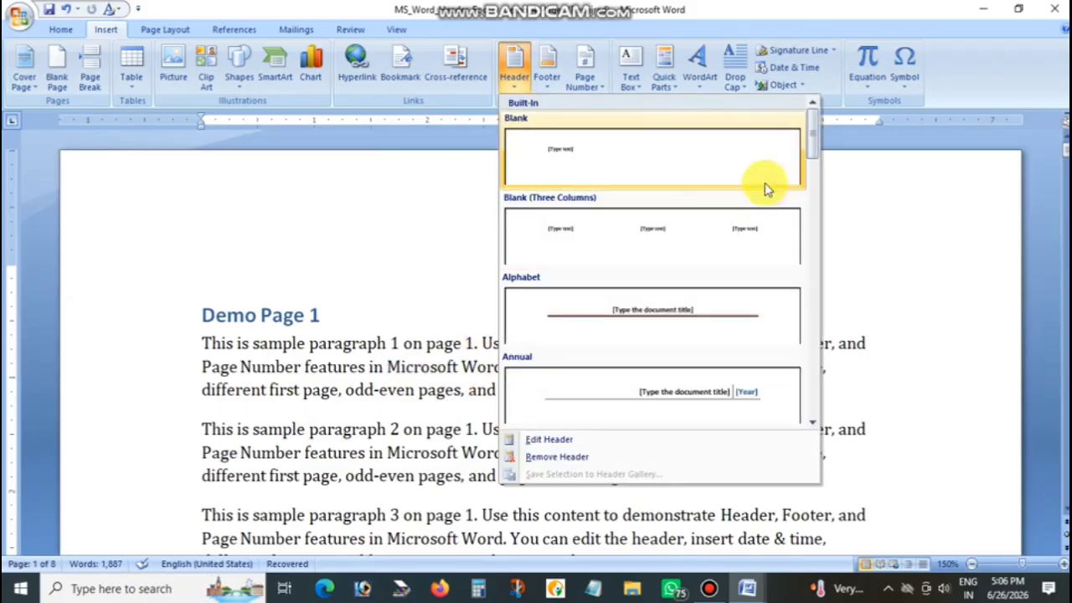
{"action": "left_click", "coordinate": [823, 426]}
{"action": "left_click_drag", "start_coordinate": [824, 425], "coordinate": [822, 436]}
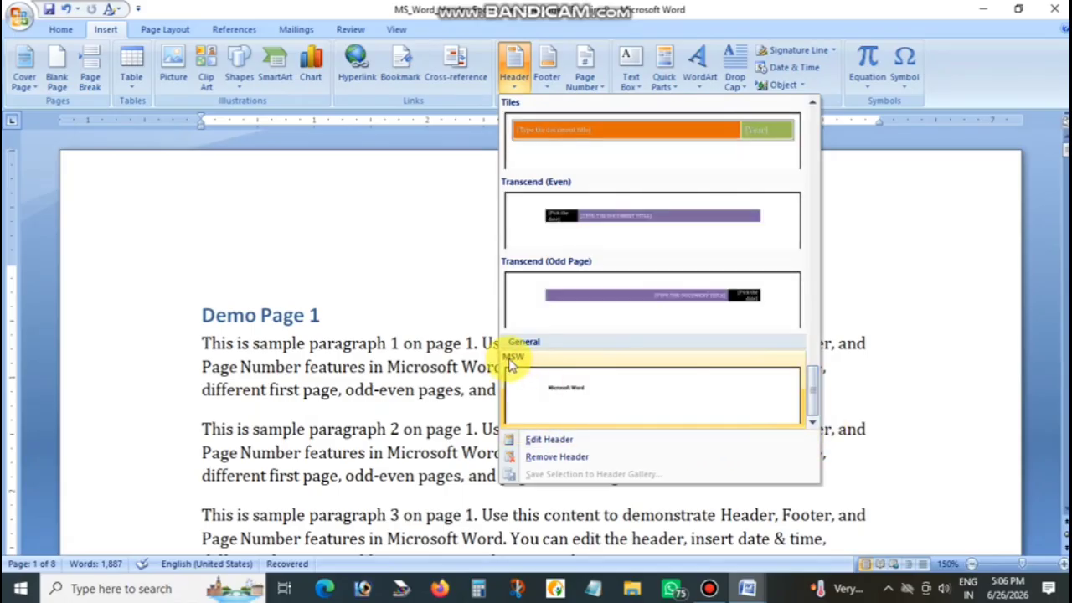
{"action": "left_click", "coordinate": [594, 387]}
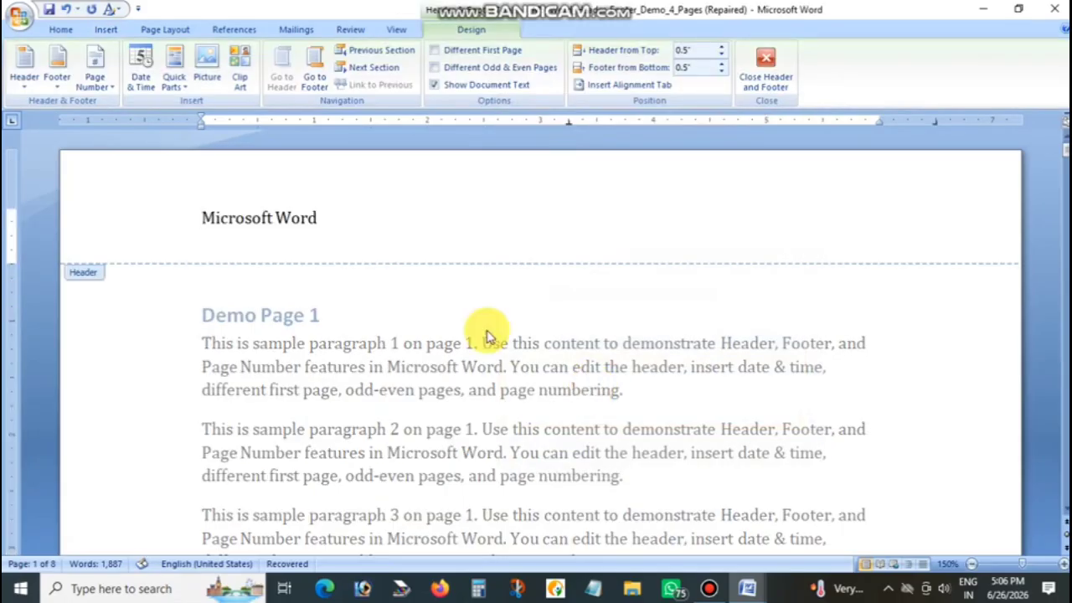
{"action": "left_click", "coordinate": [774, 74]}
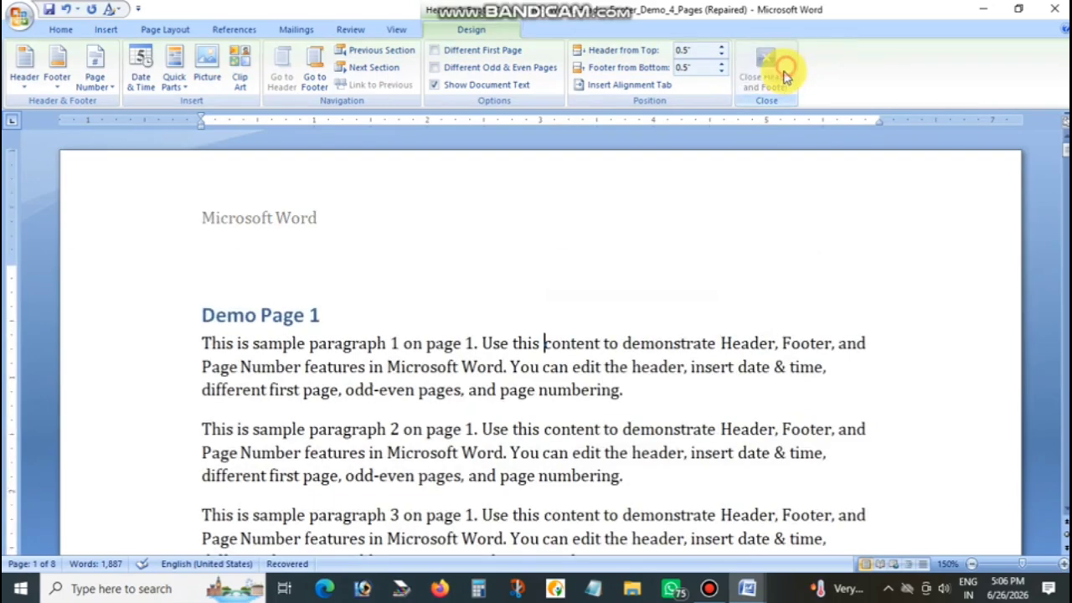
Examine the inserted header on the following pages, then return to the body text of the first page
{"action": "left_click", "coordinate": [450, 320]}
{"action": "scroll", "coordinate": [360, 342], "scroll_direction": "down", "scroll_amount": 10}
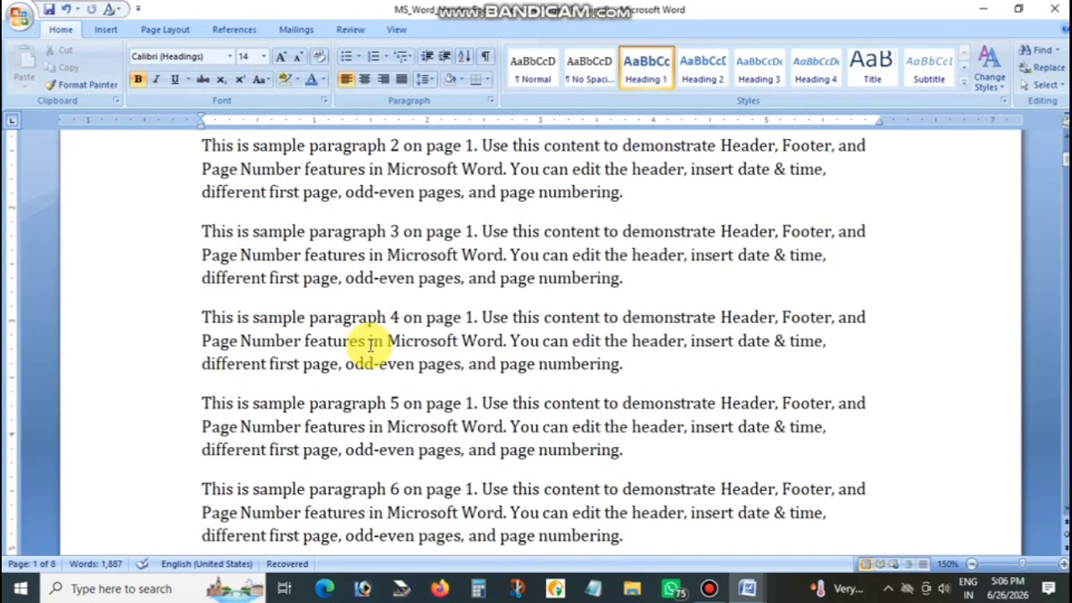
{"action": "scroll", "coordinate": [369, 348], "scroll_direction": "down", "scroll_amount": 5}
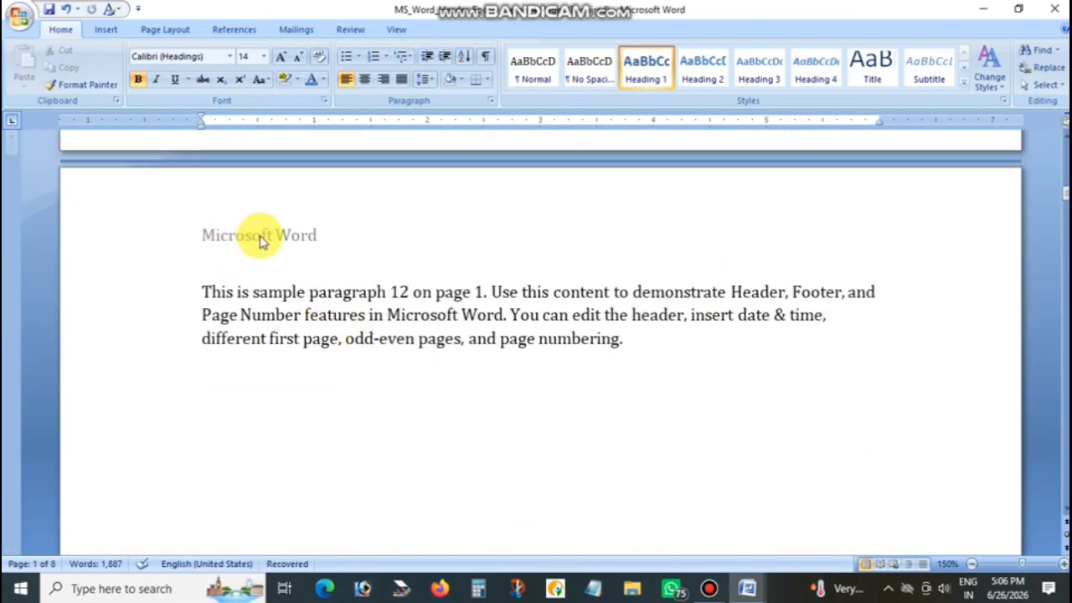
{"action": "scroll", "coordinate": [404, 323], "scroll_direction": "down", "scroll_amount": 10}
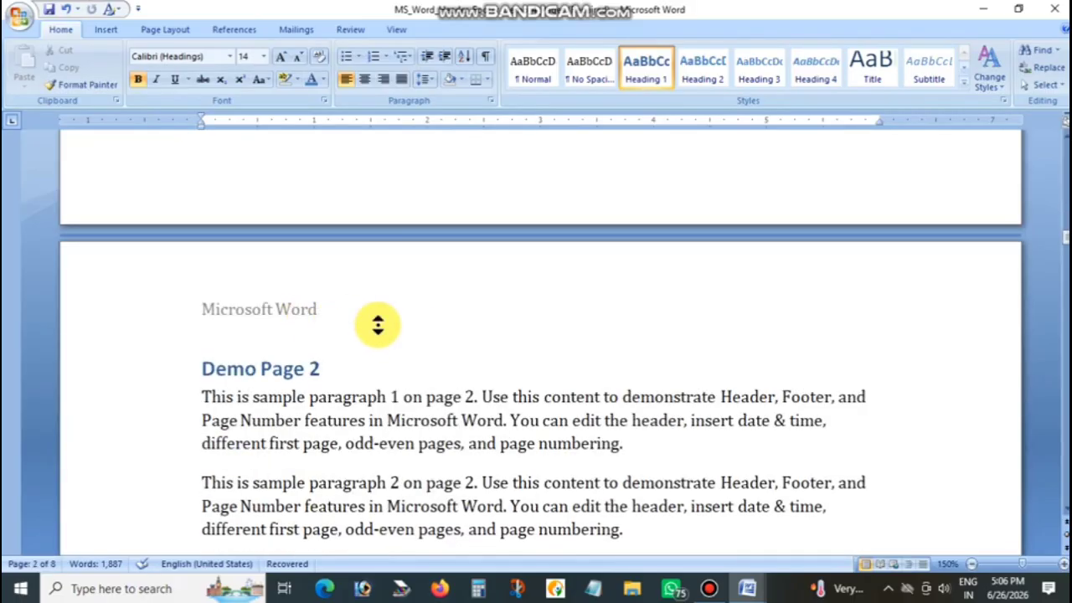
{"action": "scroll", "coordinate": [378, 324], "scroll_direction": "up", "scroll_amount": 15}
{"action": "left_click", "coordinate": [398, 279]}
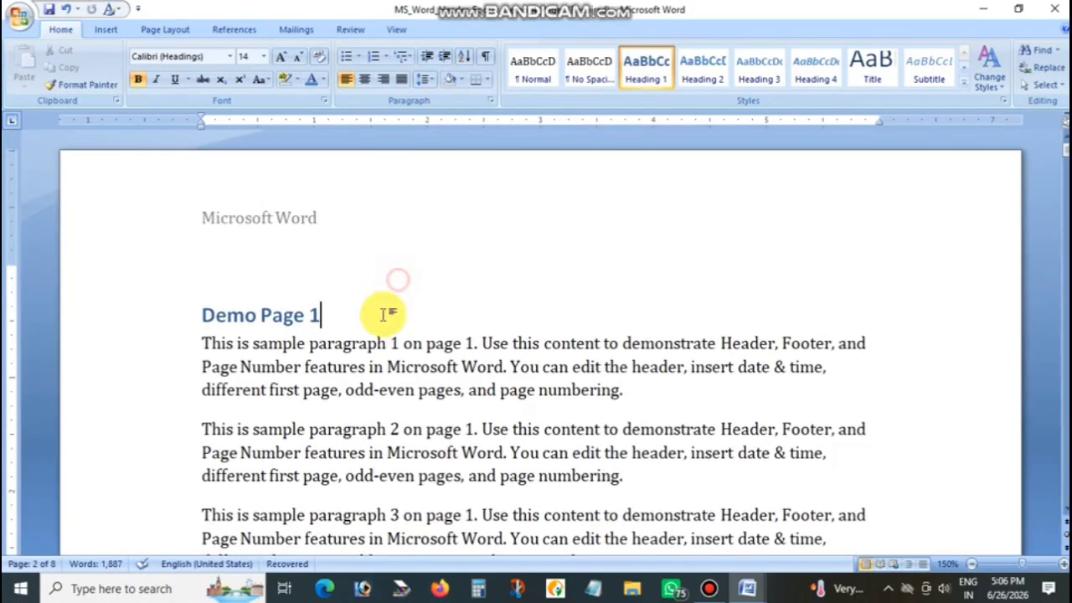
{"action": "left_click", "coordinate": [360, 343]}
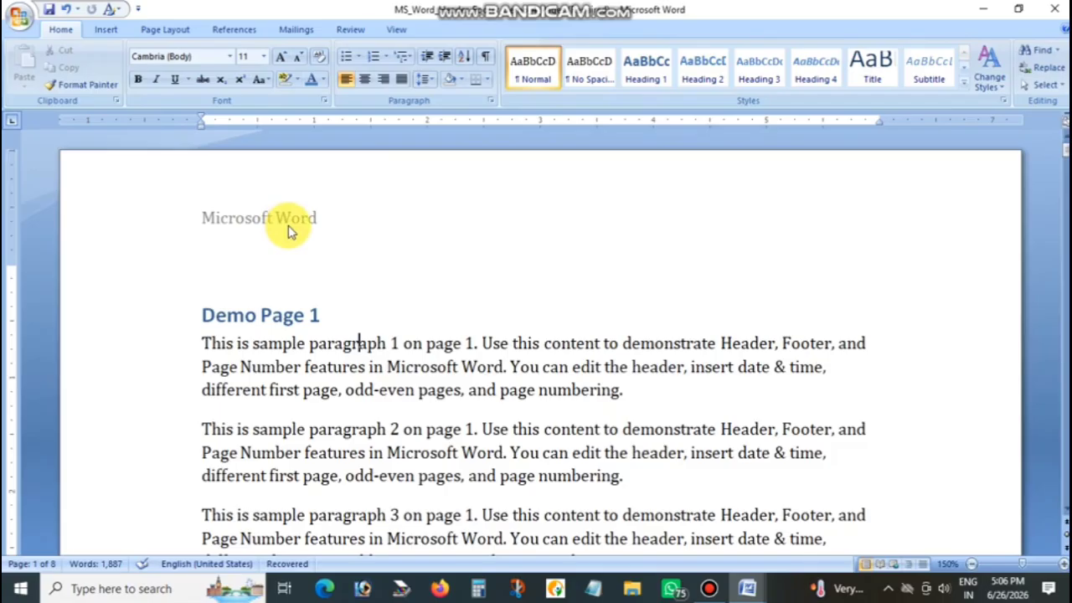
{"action": "left_click", "coordinate": [105, 29]}
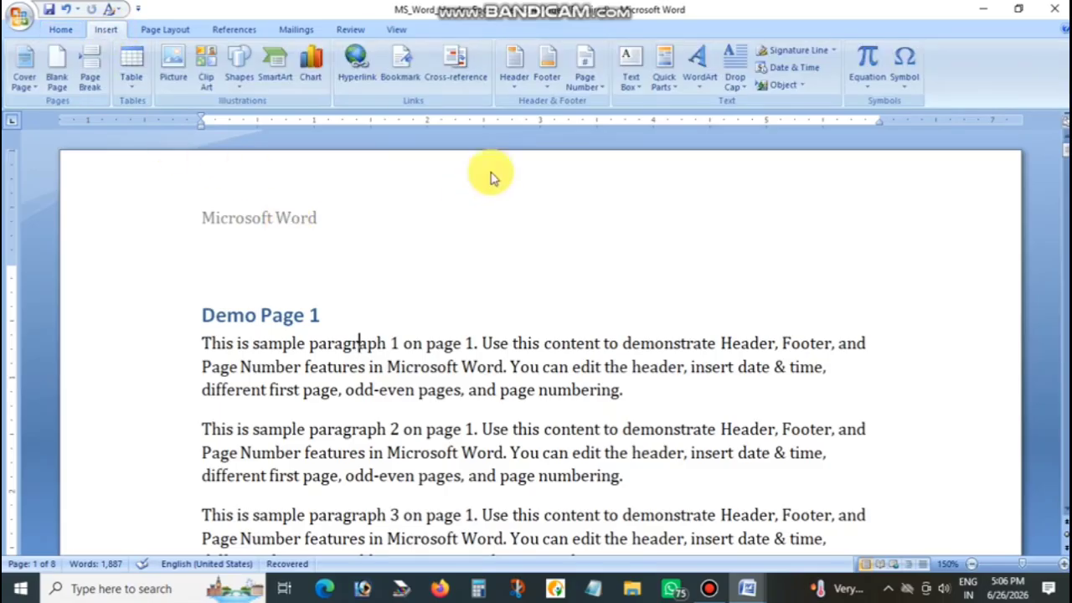
{"action": "left_click", "coordinate": [515, 84]}
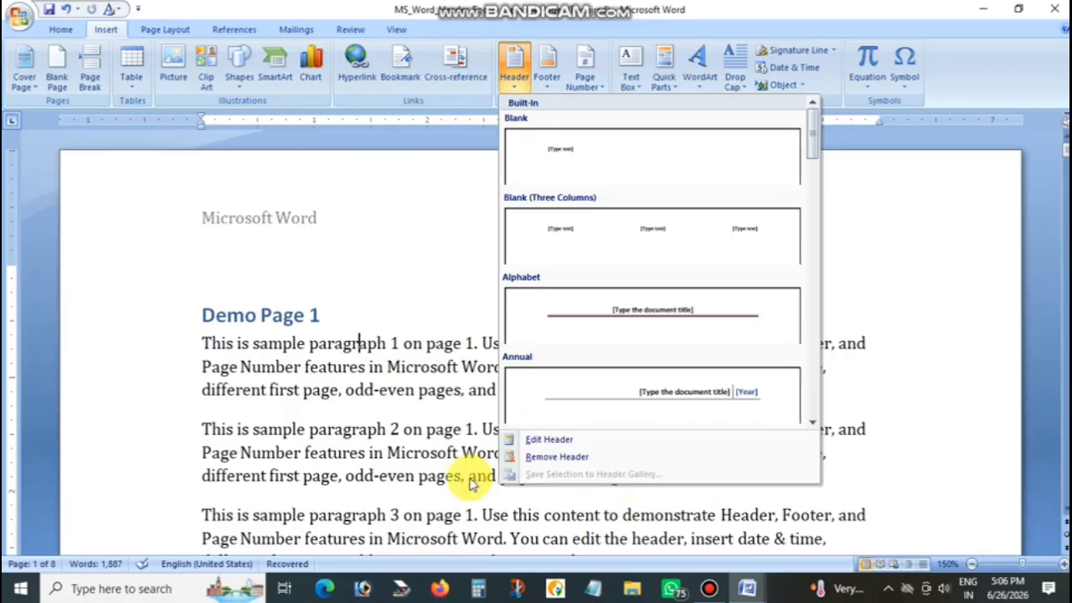
{"action": "left_click", "coordinate": [421, 471]}
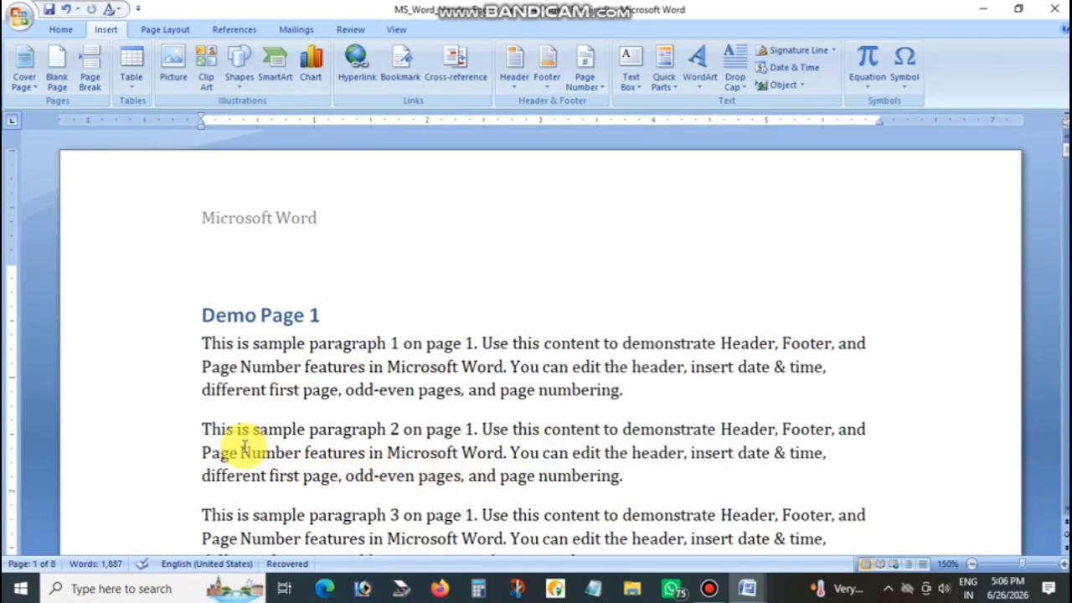
{"action": "left_click_drag", "start_coordinate": [204, 452], "coordinate": [317, 448]}
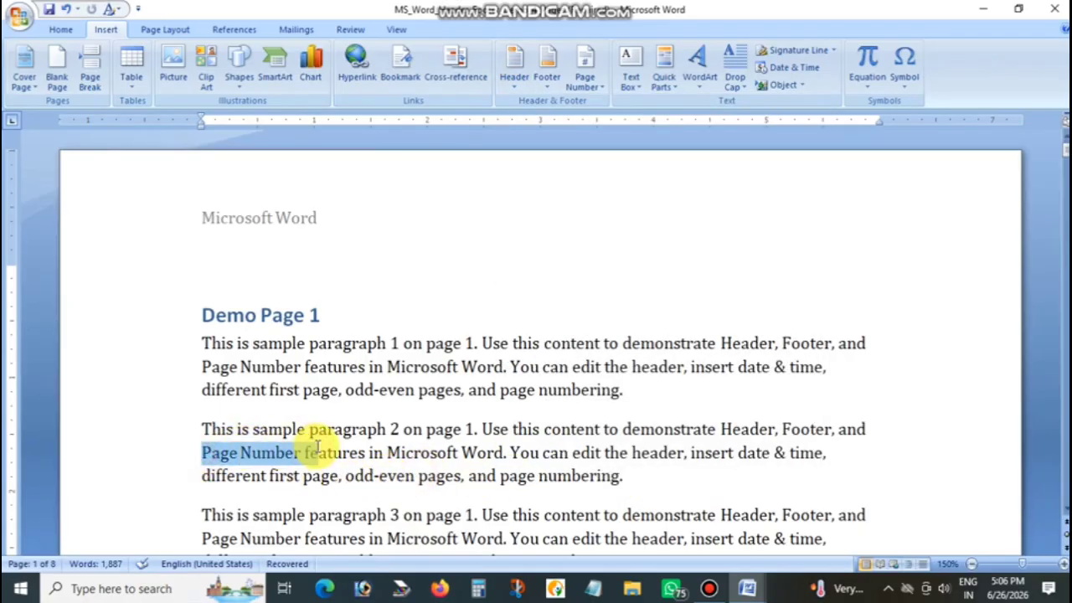
{"action": "left_click", "coordinate": [517, 79]}
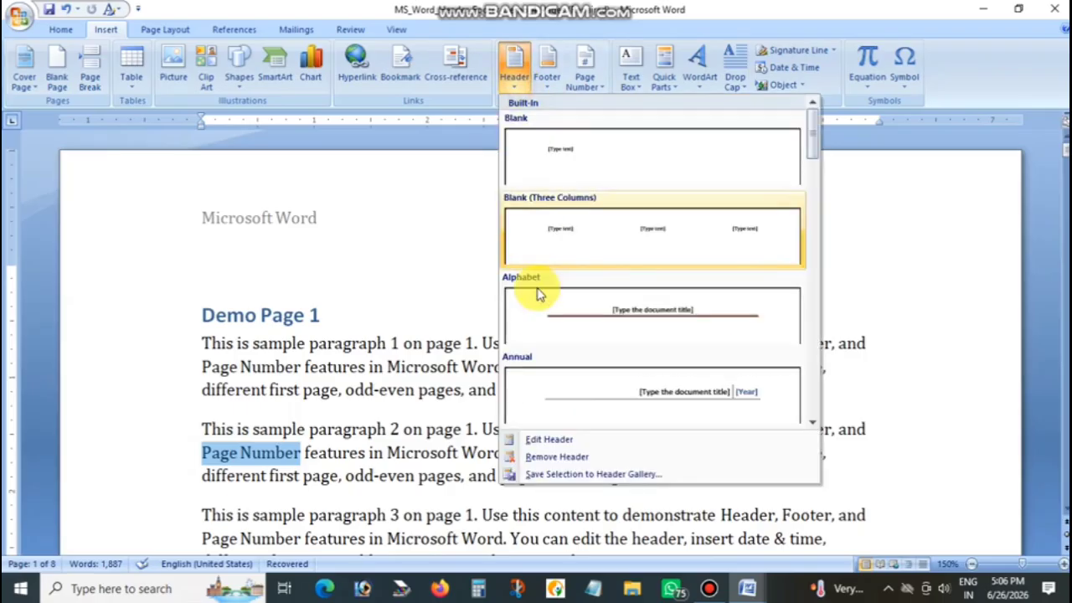
{"action": "left_click", "coordinate": [559, 475]}
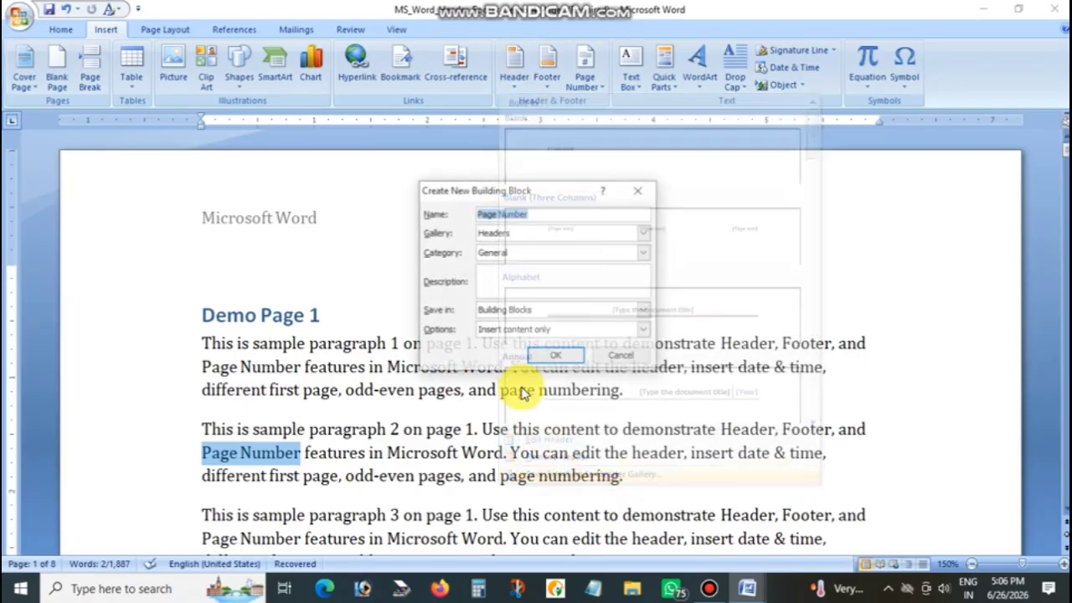
{"action": "left_click", "coordinate": [624, 355]}
{"action": "left_click", "coordinate": [463, 390]}
Delete the custom "MSW" header from the saved building blocks and close the organizer
{"action": "left_click", "coordinate": [515, 68]}
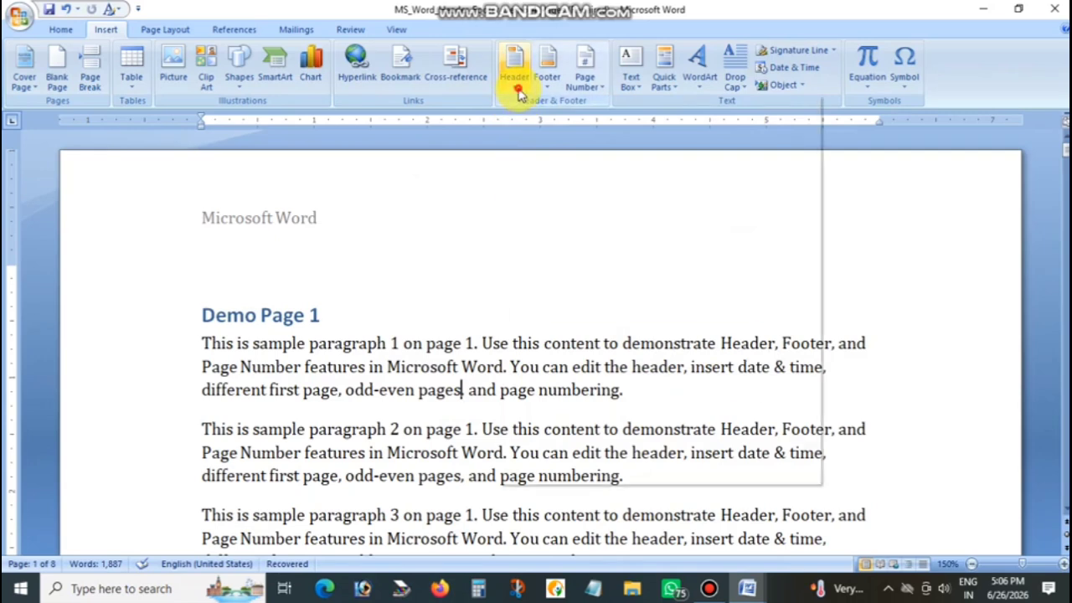
{"action": "left_click_drag", "start_coordinate": [813, 143], "coordinate": [813, 438]}
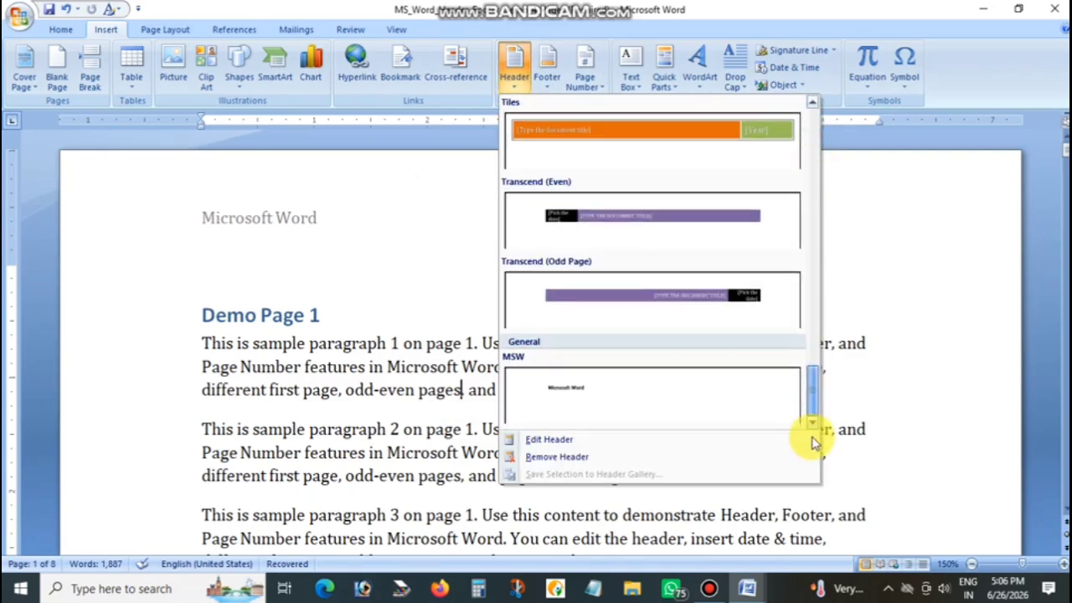
{"action": "right_click", "coordinate": [611, 399]}
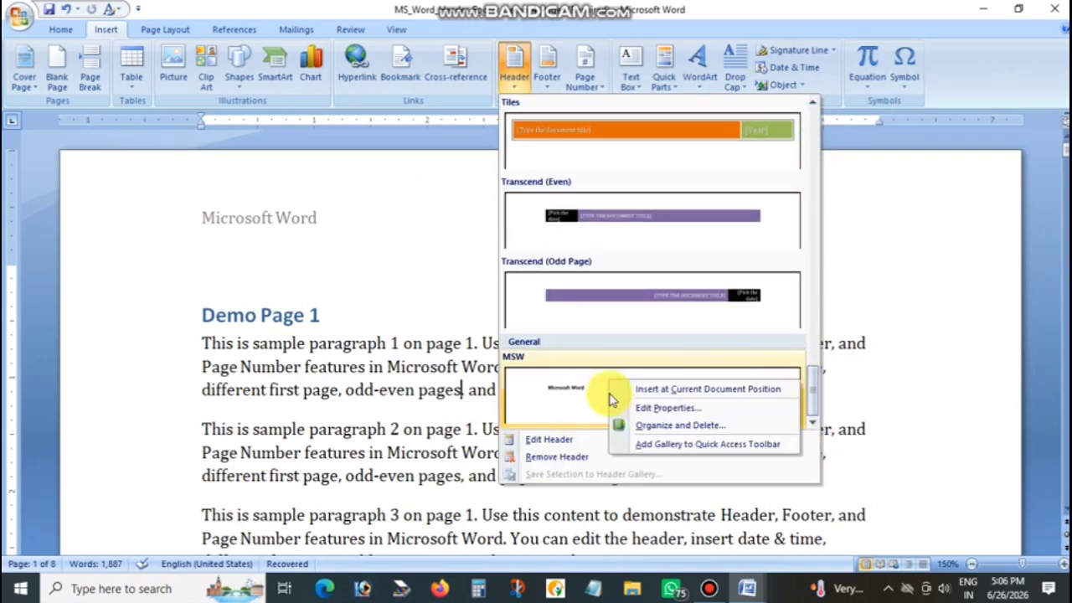
{"action": "left_click", "coordinate": [643, 424]}
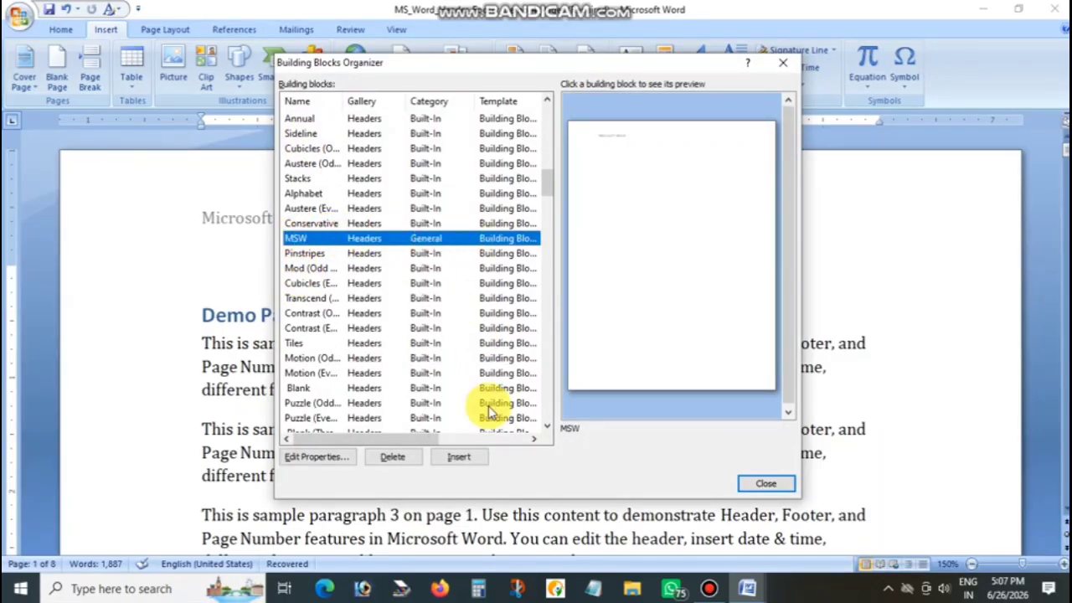
{"action": "left_click", "coordinate": [401, 467]}
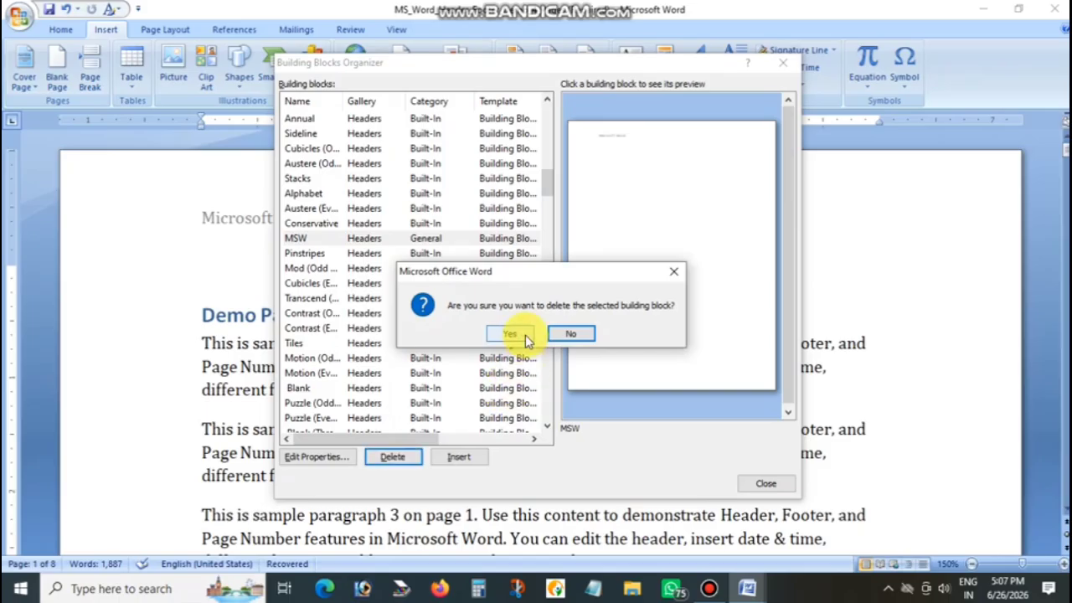
{"action": "left_click", "coordinate": [525, 335]}
{"action": "left_click", "coordinate": [765, 485]}
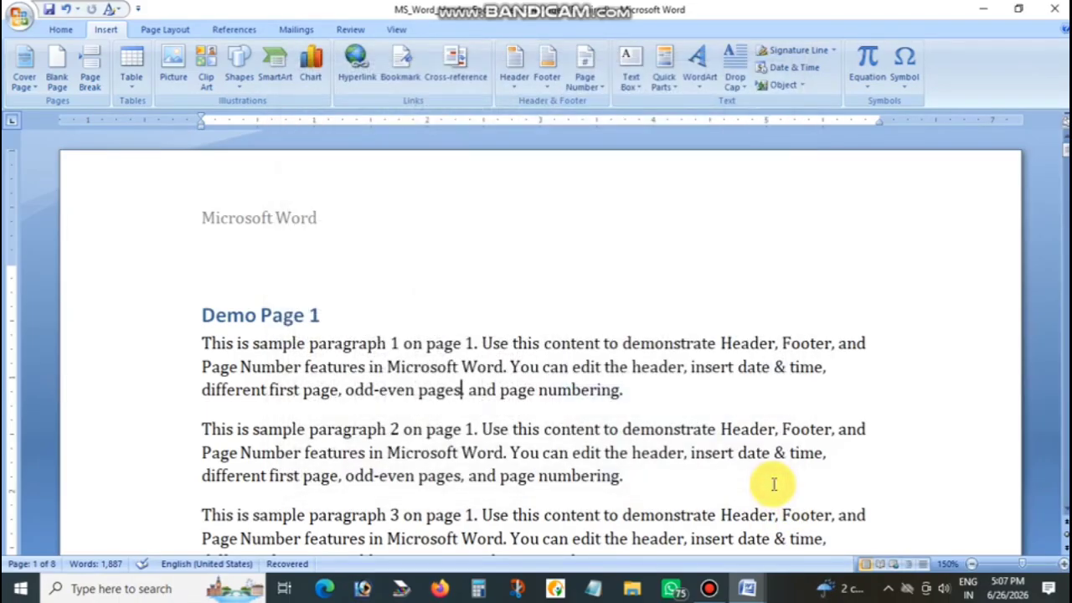
Check the end of the header gallery for the custom entry, then remove the header from the document
{"action": "left_click", "coordinate": [516, 84]}
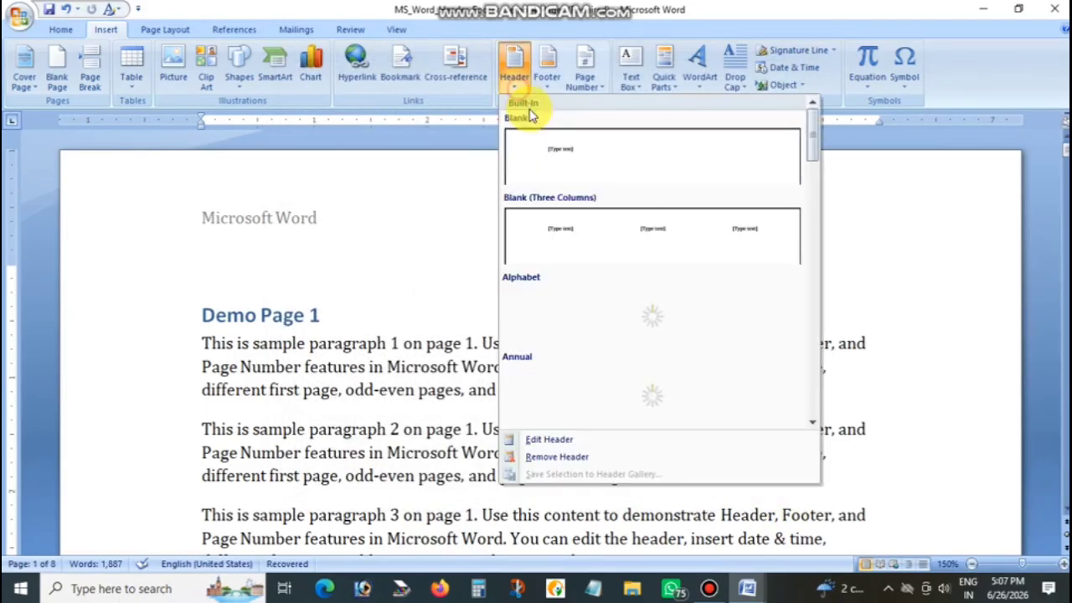
{"action": "left_click_drag", "start_coordinate": [805, 144], "coordinate": [821, 419]}
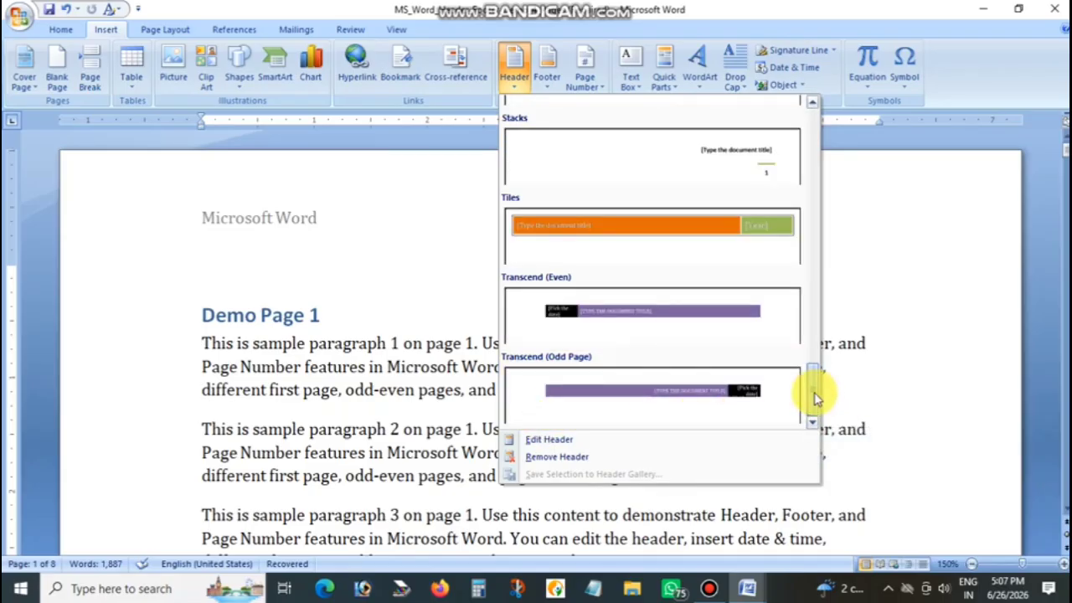
{"action": "left_click", "coordinate": [557, 457]}
{"action": "left_click", "coordinate": [319, 392]}
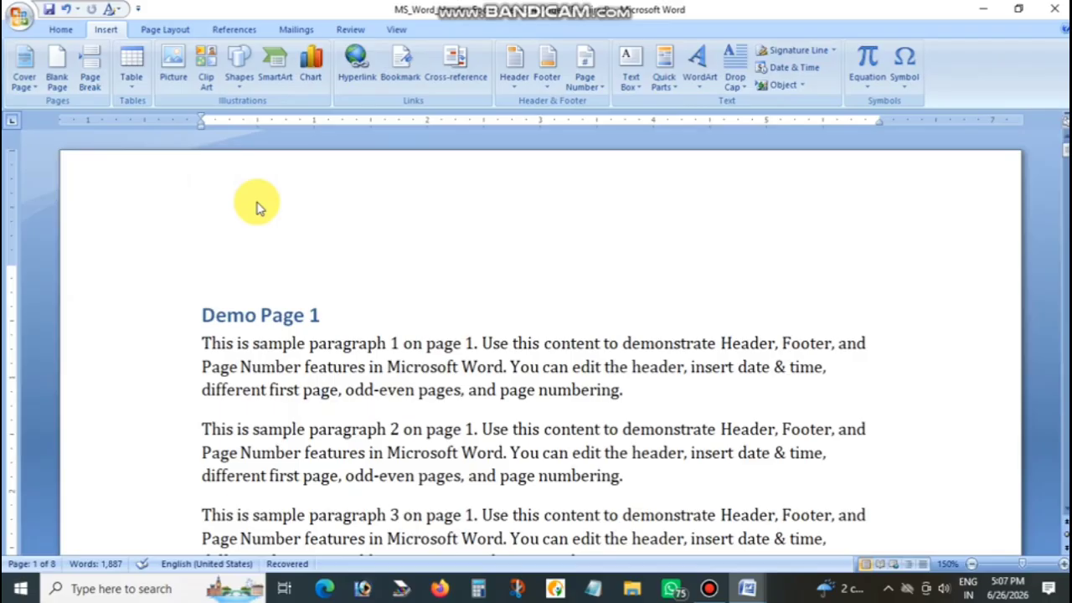
{"action": "left_click", "coordinate": [515, 79]}
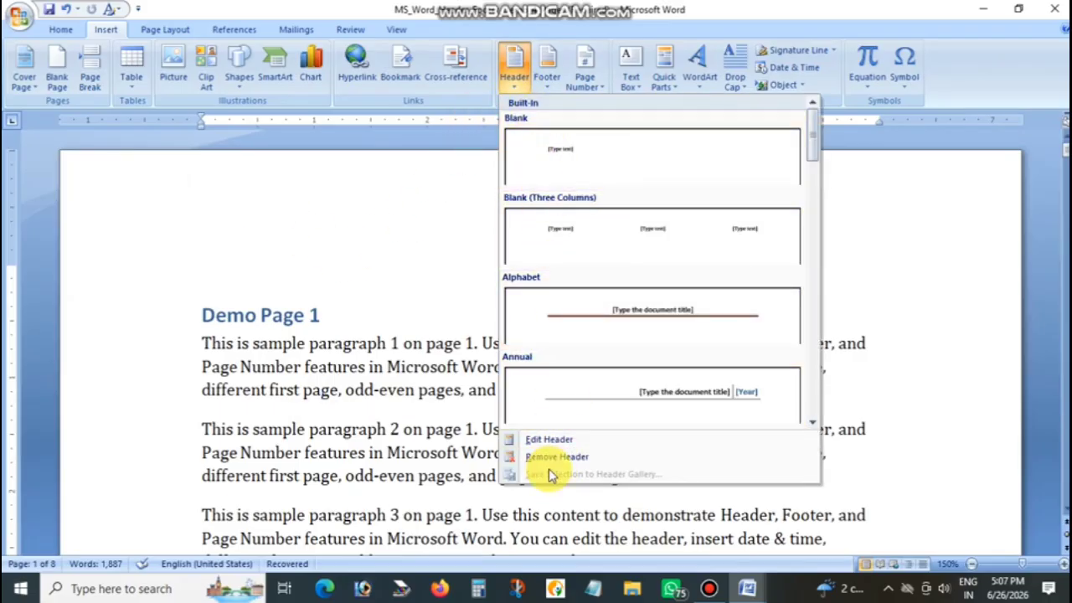
{"action": "left_click", "coordinate": [453, 379]}
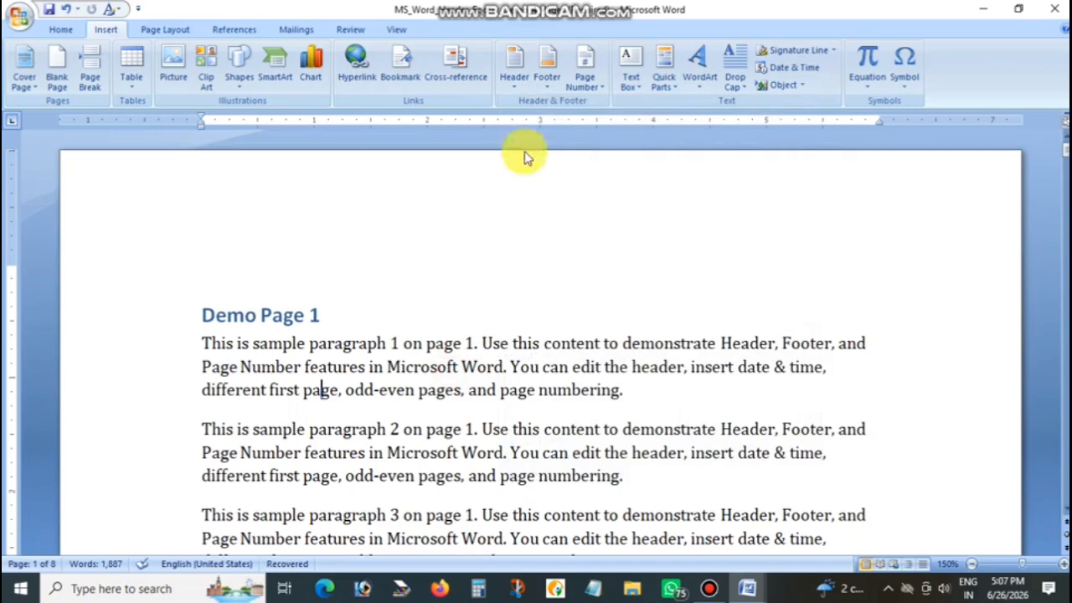
Insert the Alphabet footer with the text "MS WORD", leave footer editing and check it on the first pages
{"action": "left_click", "coordinate": [547, 80]}
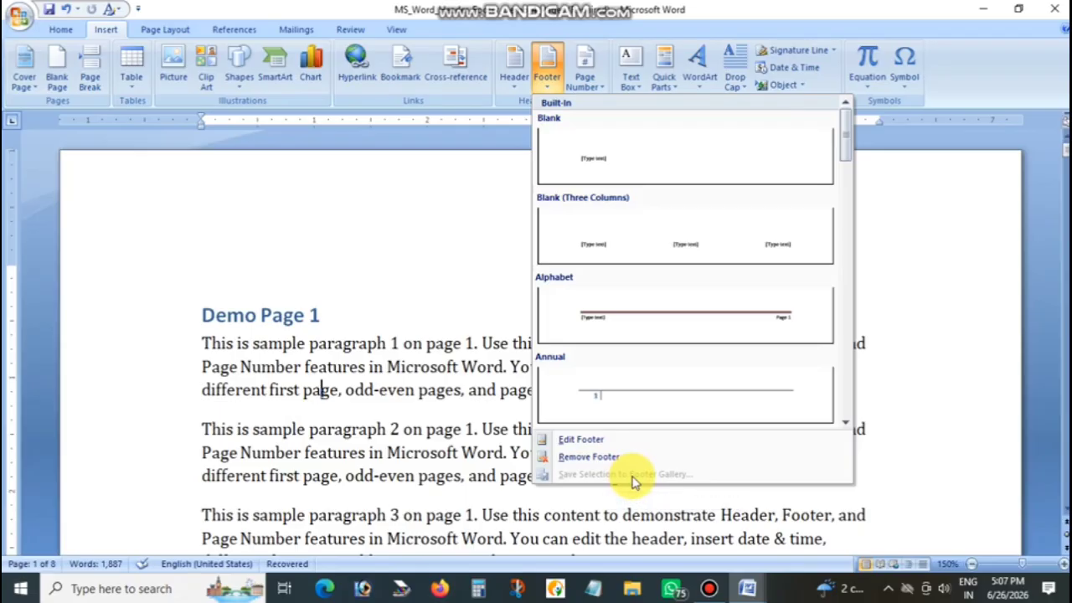
{"action": "left_click", "coordinate": [646, 311]}
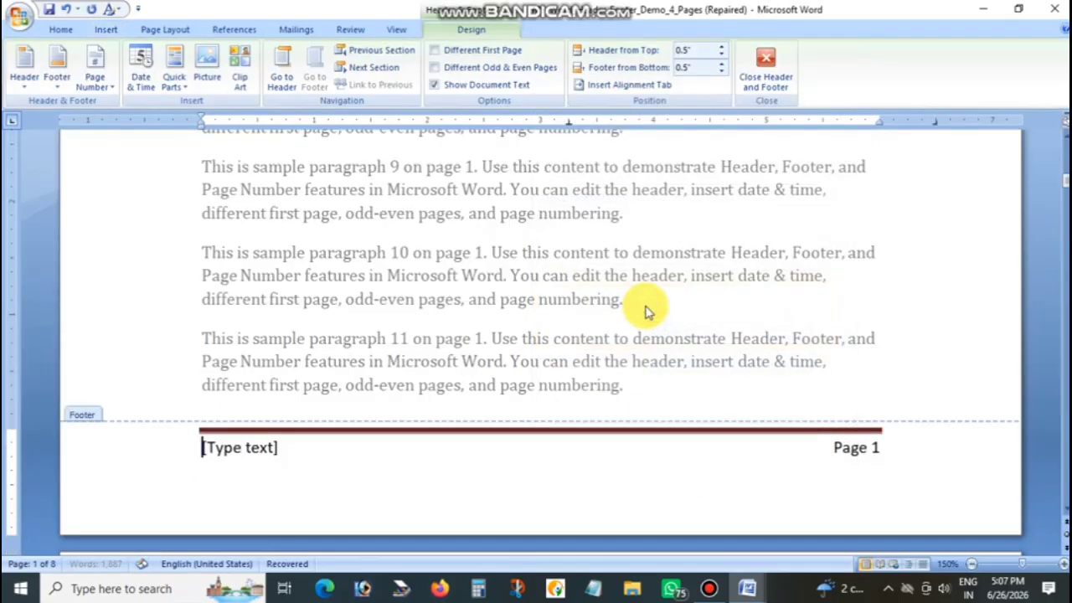
{"action": "left_click", "coordinate": [243, 449]}
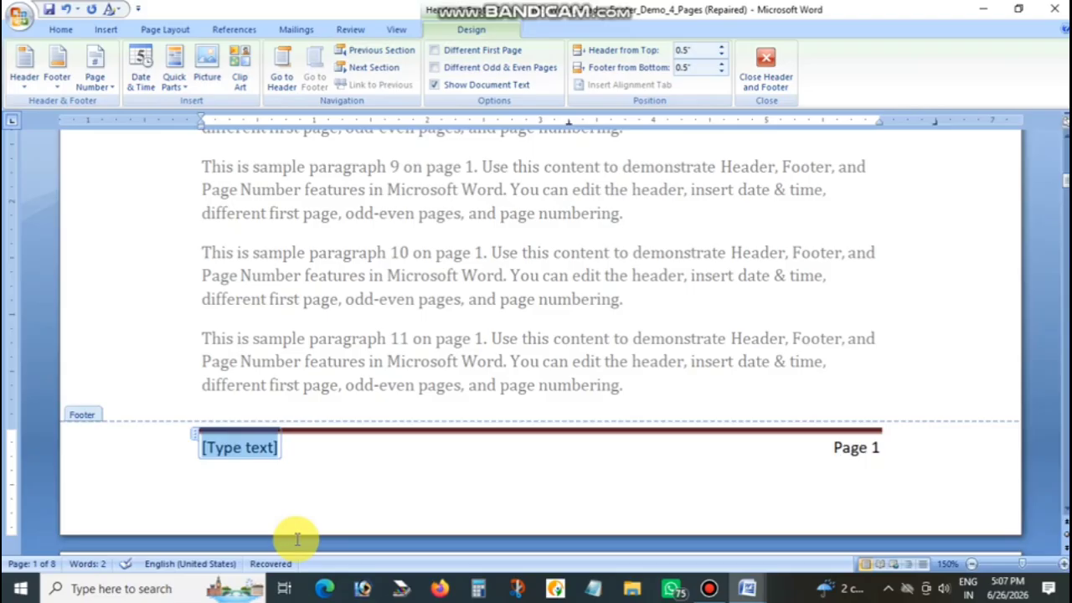
{"action": "type", "text": "MS WORD"}
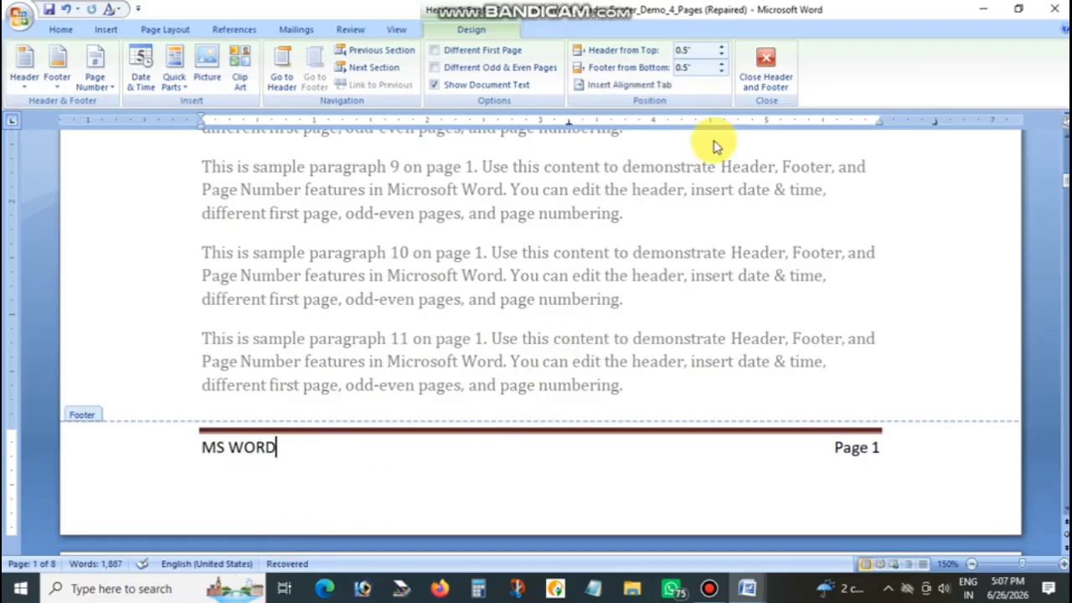
{"action": "left_click", "coordinate": [763, 67]}
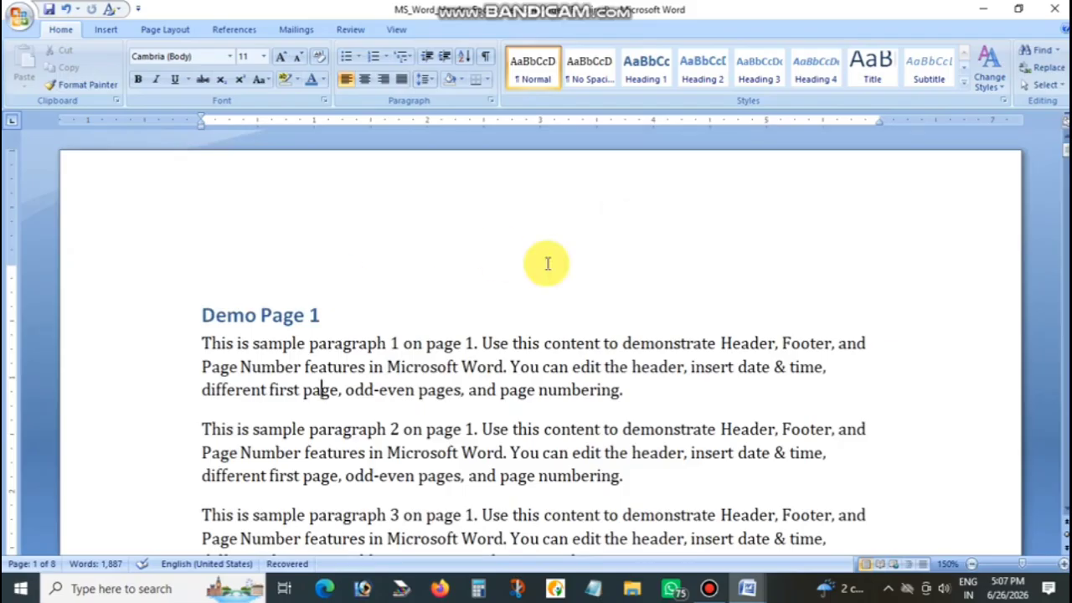
{"action": "scroll", "coordinate": [509, 293], "scroll_direction": "down", "scroll_amount": 6}
{"action": "scroll", "coordinate": [517, 308], "scroll_direction": "down", "scroll_amount": 6}
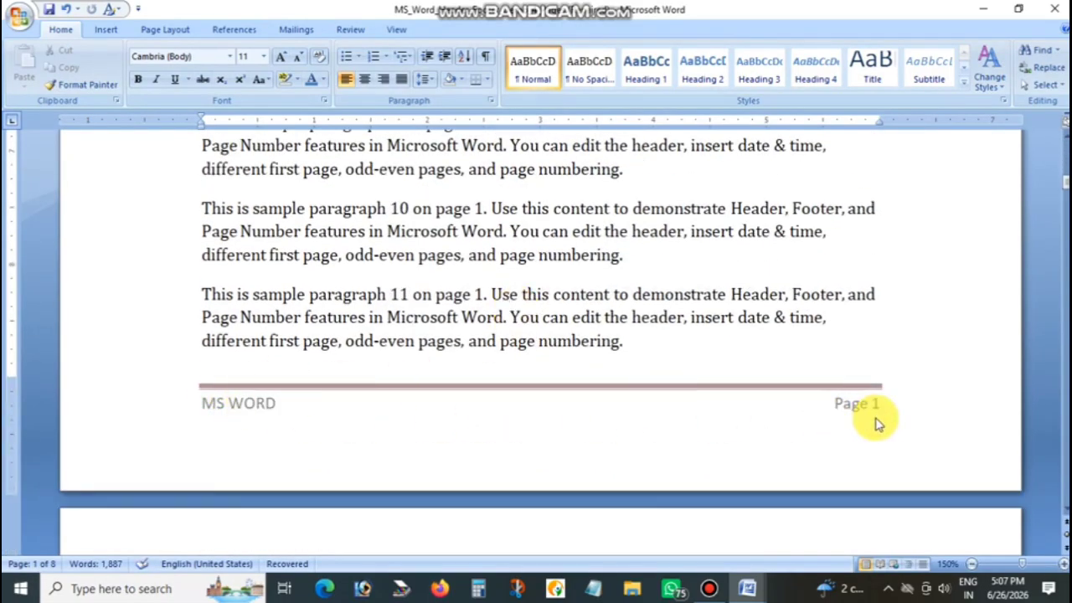
{"action": "scroll", "coordinate": [746, 419], "scroll_direction": "down", "scroll_amount": 3}
{"action": "scroll", "coordinate": [534, 399], "scroll_direction": "down", "scroll_amount": 10}
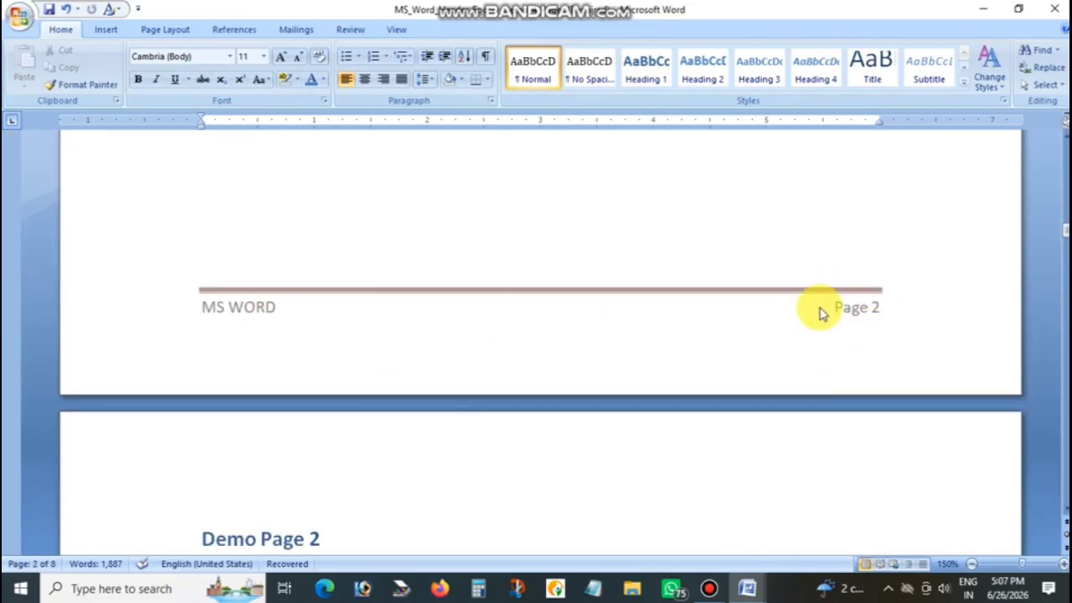
{"action": "scroll", "coordinate": [818, 310], "scroll_direction": "up", "scroll_amount": 6}
{"action": "scroll", "coordinate": [821, 307], "scroll_direction": "up", "scroll_amount": 15}
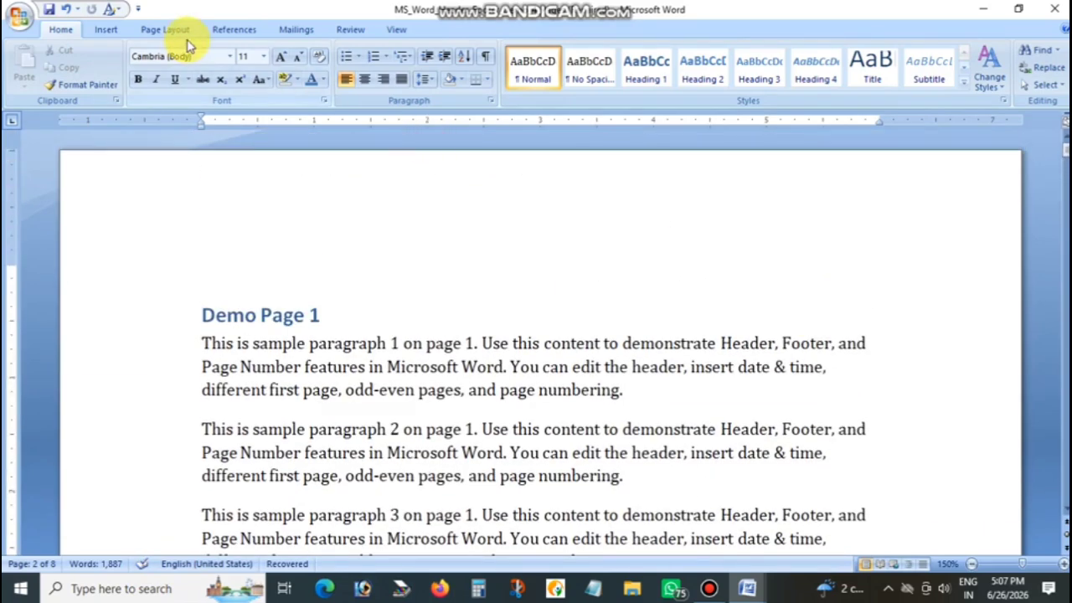
Remove the footer from the document
{"action": "left_click", "coordinate": [106, 30]}
{"action": "left_click", "coordinate": [551, 84]}
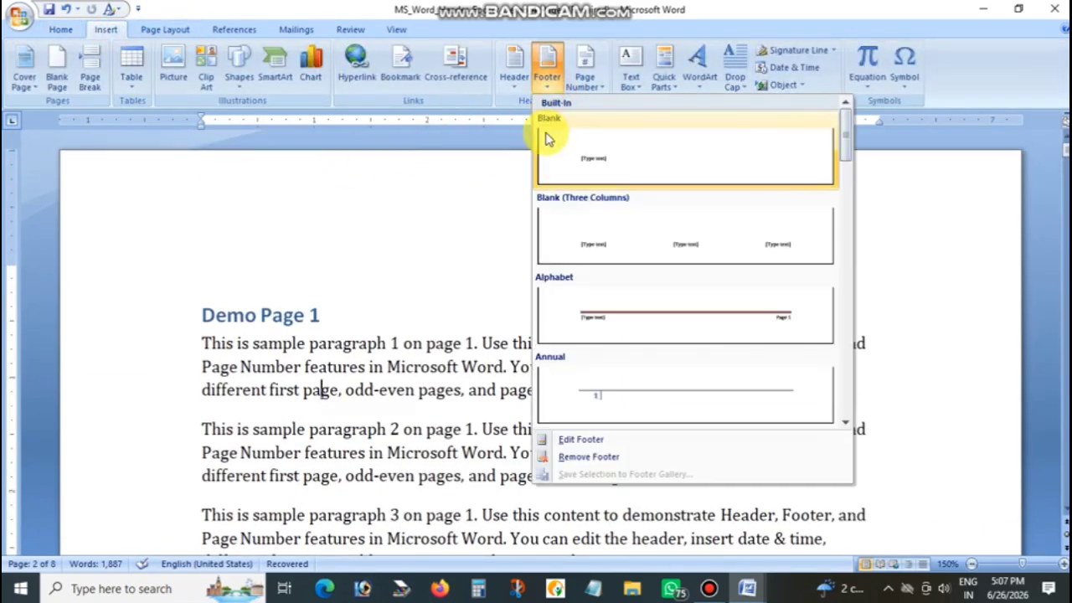
{"action": "left_click", "coordinate": [577, 458]}
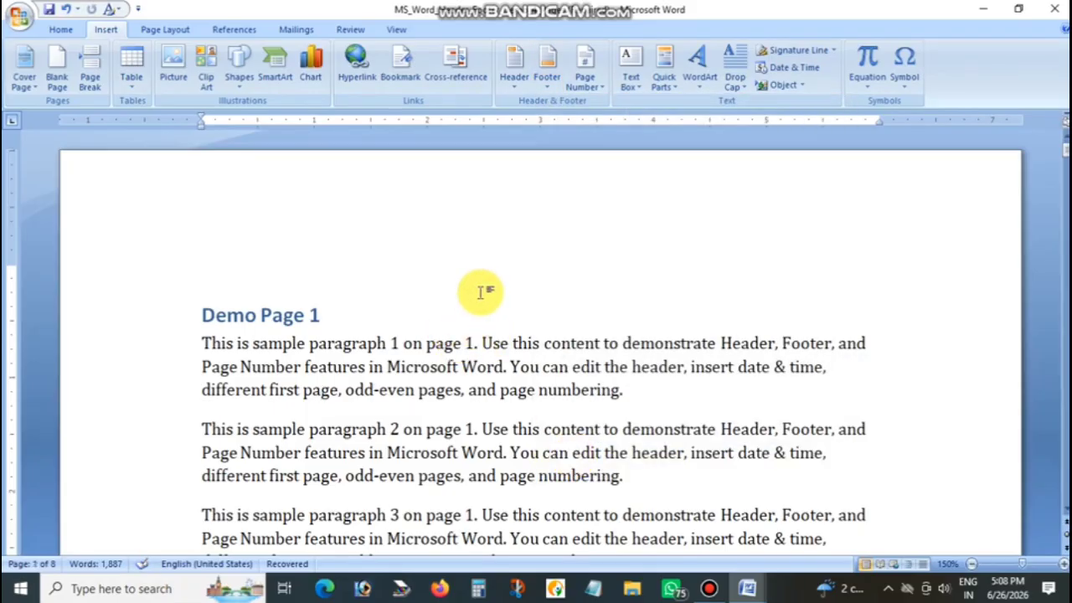
{"action": "left_click", "coordinate": [514, 73]}
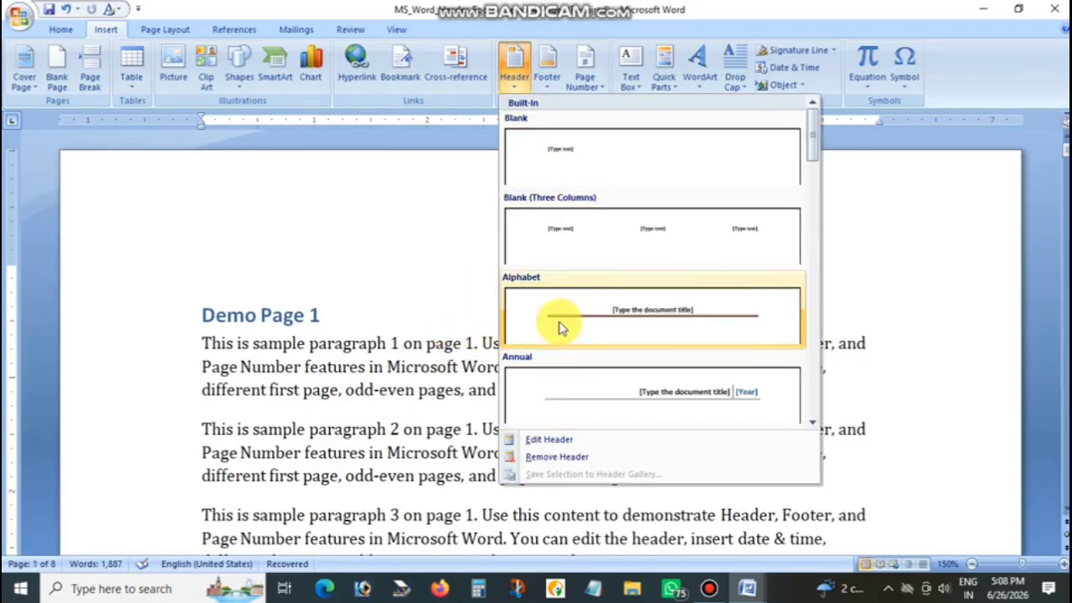
{"action": "left_click", "coordinate": [518, 88]}
{"action": "left_click", "coordinate": [545, 84]}
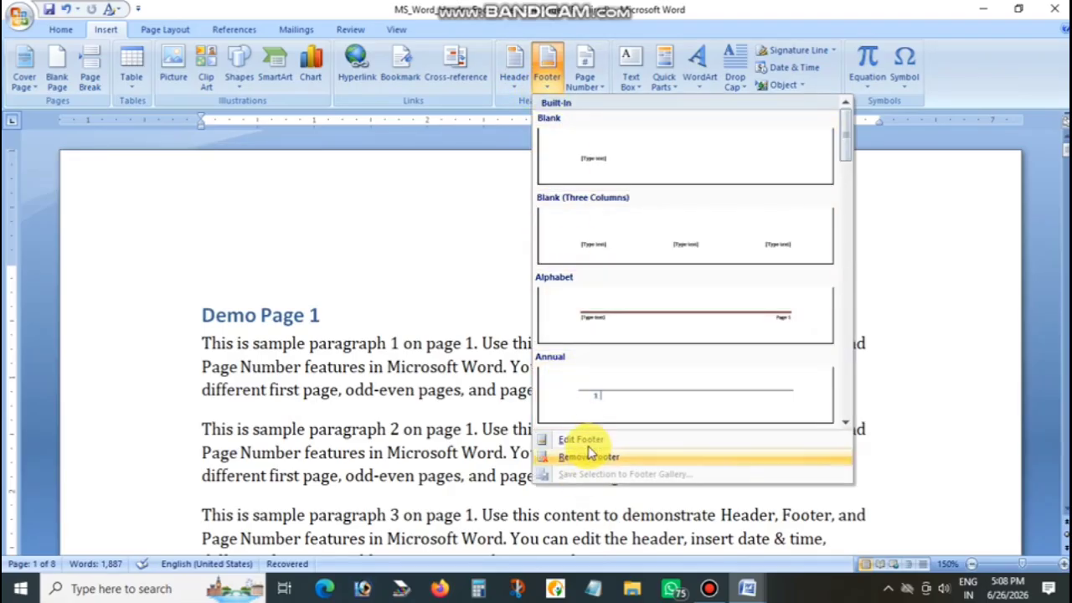
{"action": "left_click", "coordinate": [514, 87]}
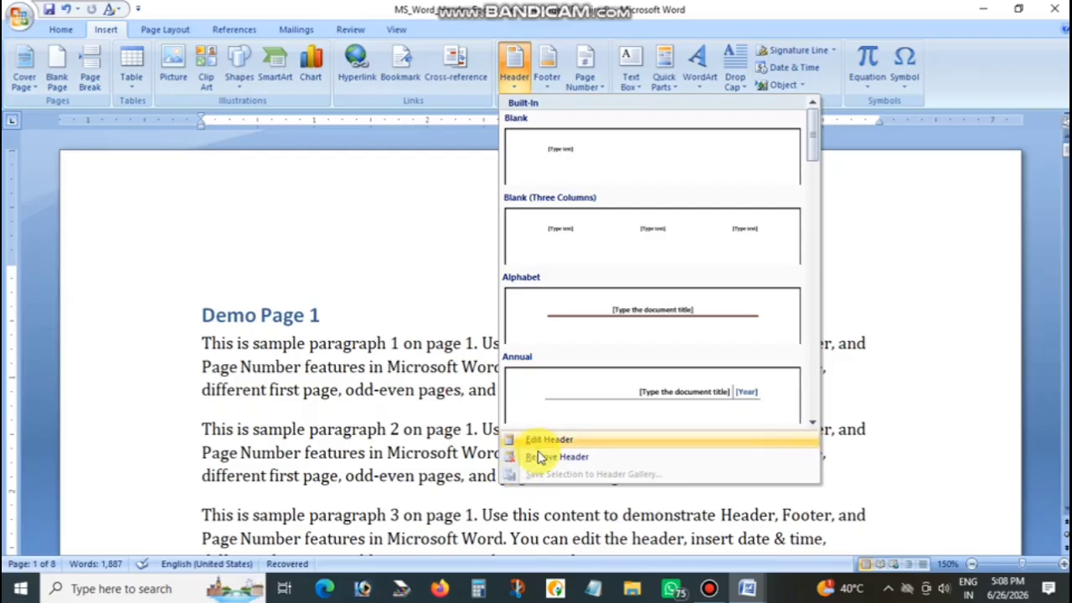
{"action": "left_click", "coordinate": [513, 73]}
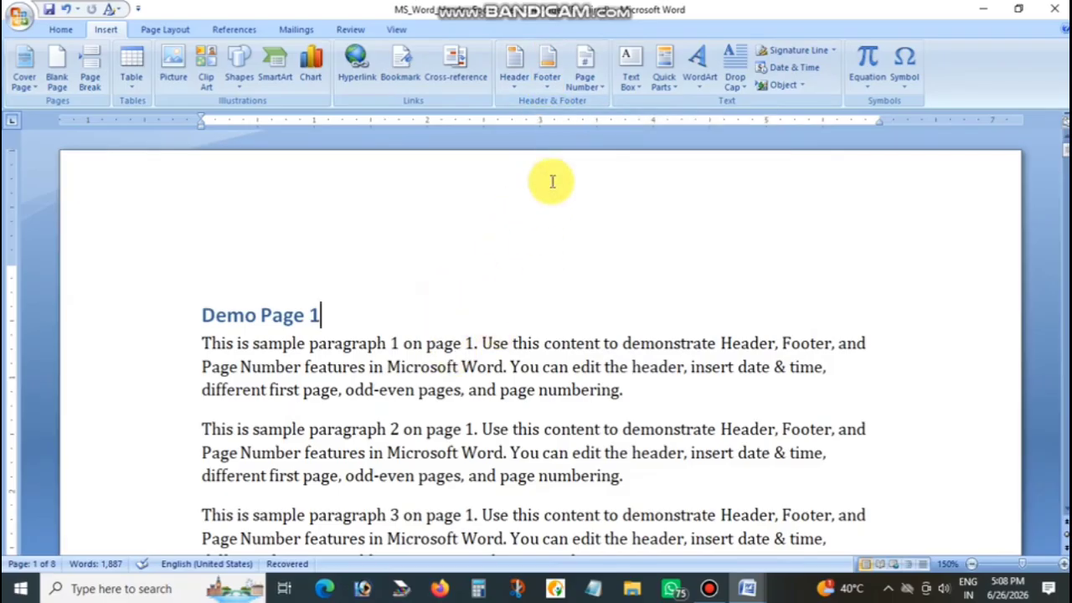
Insert the Plain Number 3 page number at the top of the pages and check the numbering through the document
{"action": "left_click", "coordinate": [596, 90]}
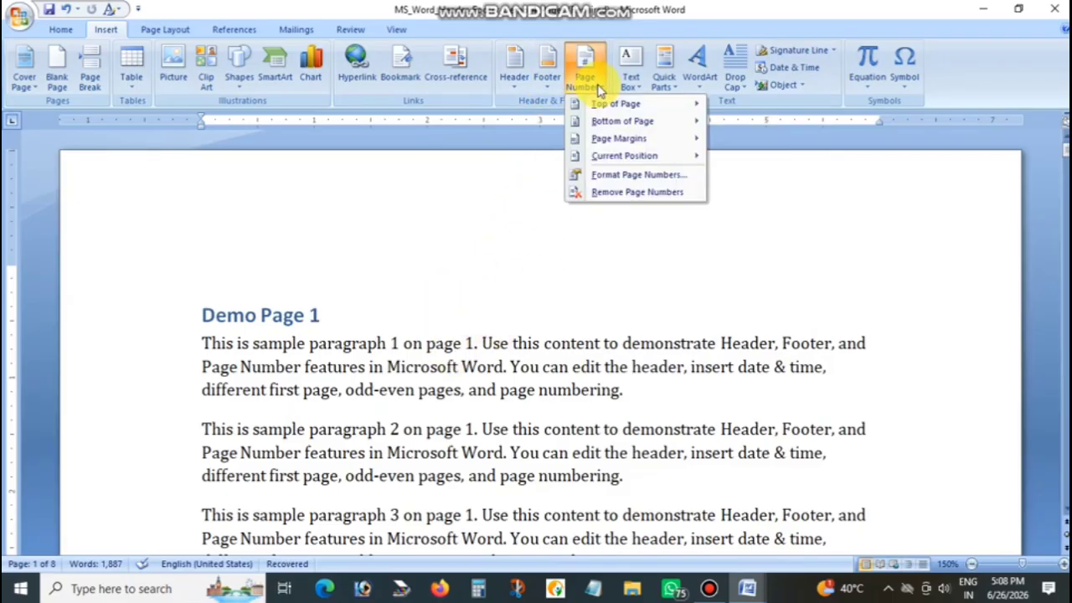
{"action": "mouse_move", "coordinate": [605, 107]}
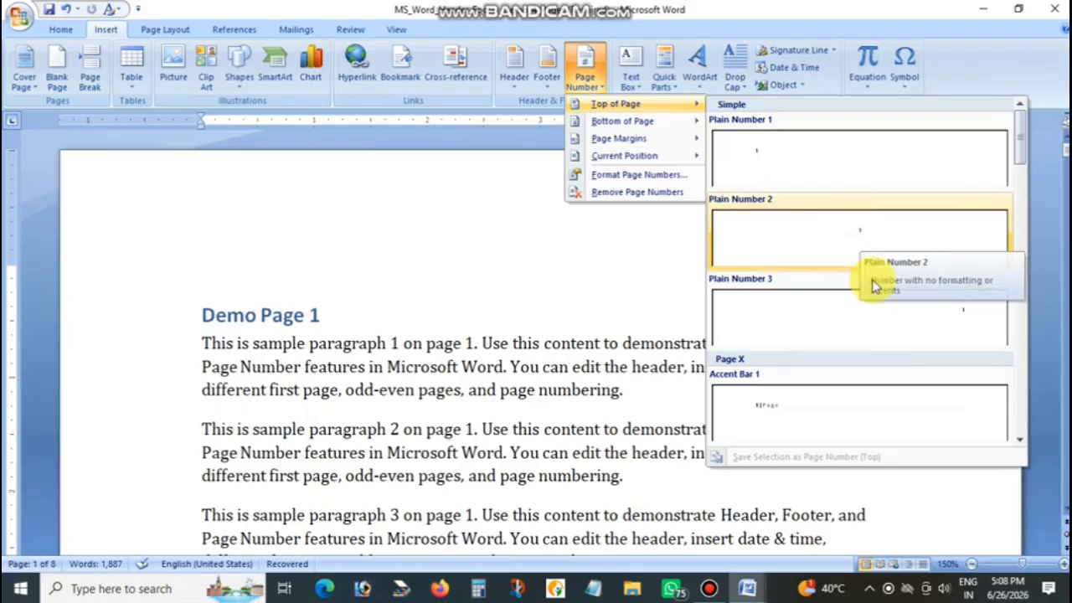
{"action": "left_click", "coordinate": [953, 318]}
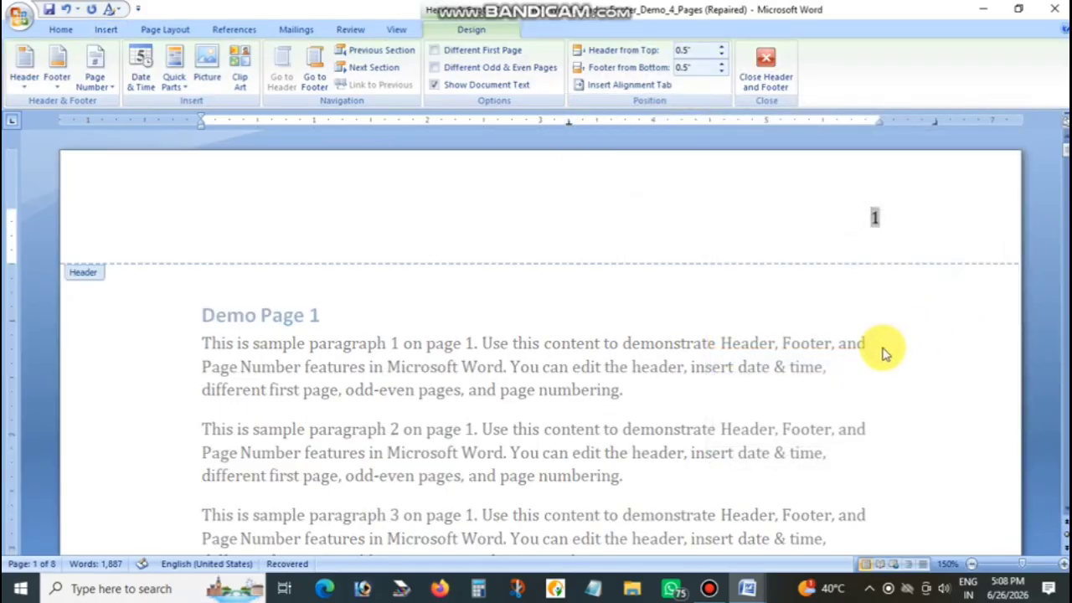
{"action": "left_click", "coordinate": [765, 67]}
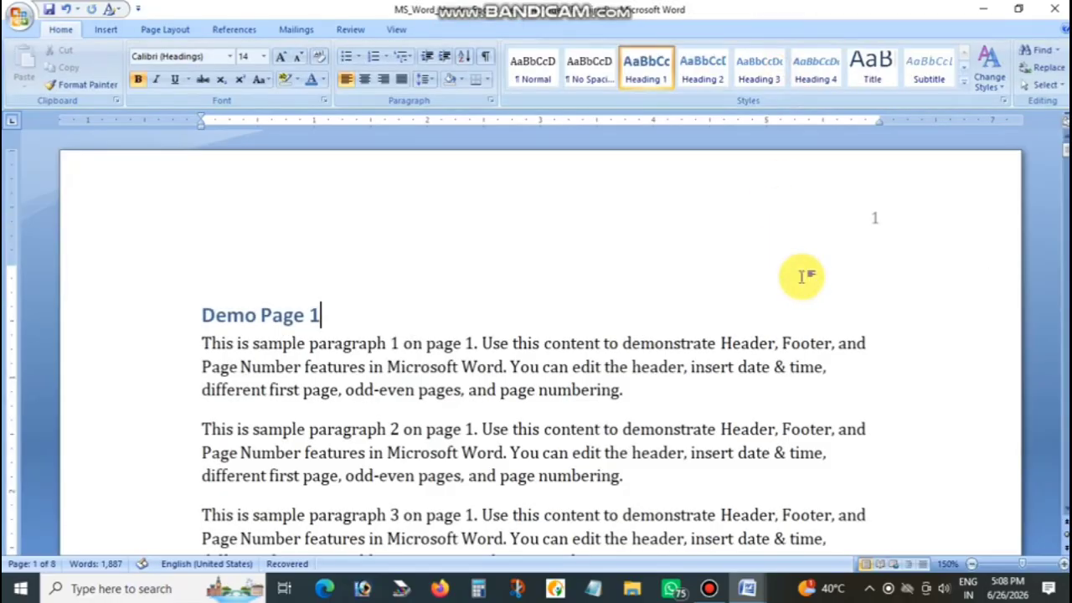
{"action": "scroll", "coordinate": [893, 268], "scroll_direction": "down", "scroll_amount": 15}
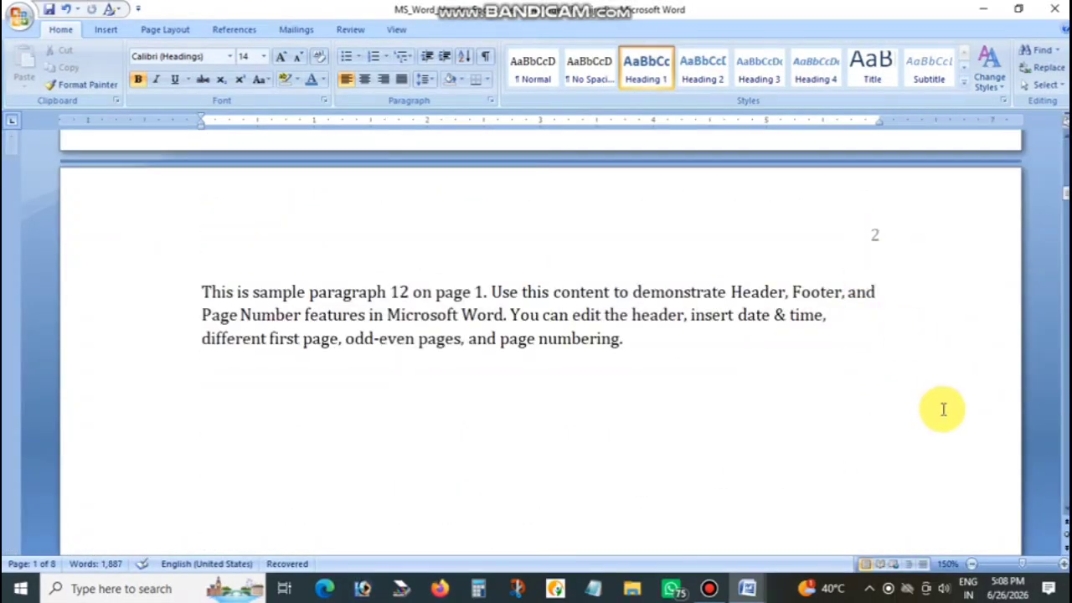
{"action": "scroll", "coordinate": [941, 407], "scroll_direction": "down", "scroll_amount": 3}
{"action": "scroll", "coordinate": [944, 409], "scroll_direction": "down", "scroll_amount": 5}
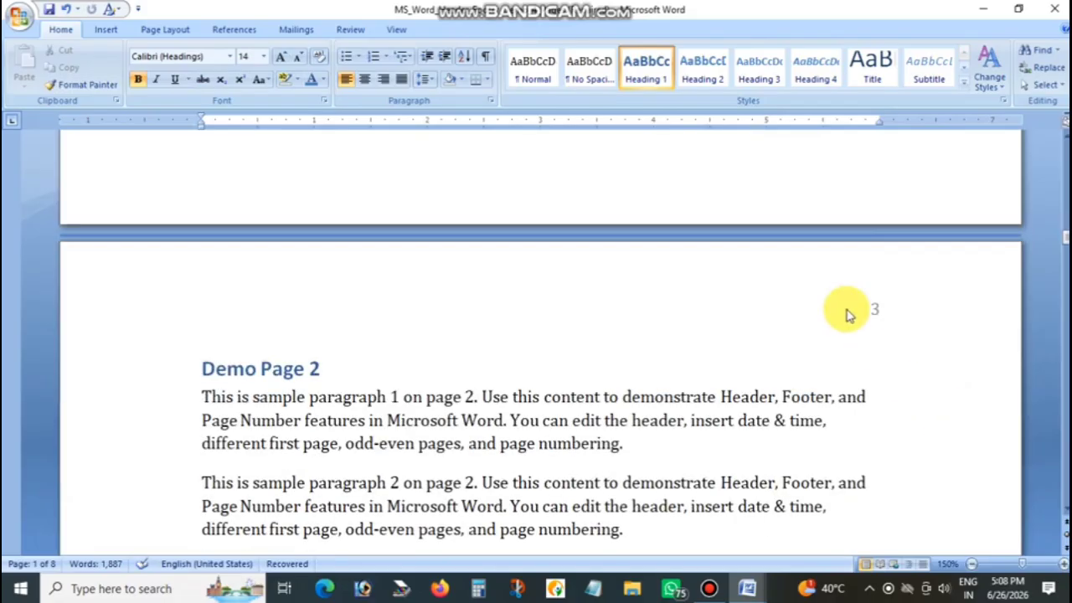
{"action": "scroll", "coordinate": [858, 319], "scroll_direction": "down", "scroll_amount": 15}
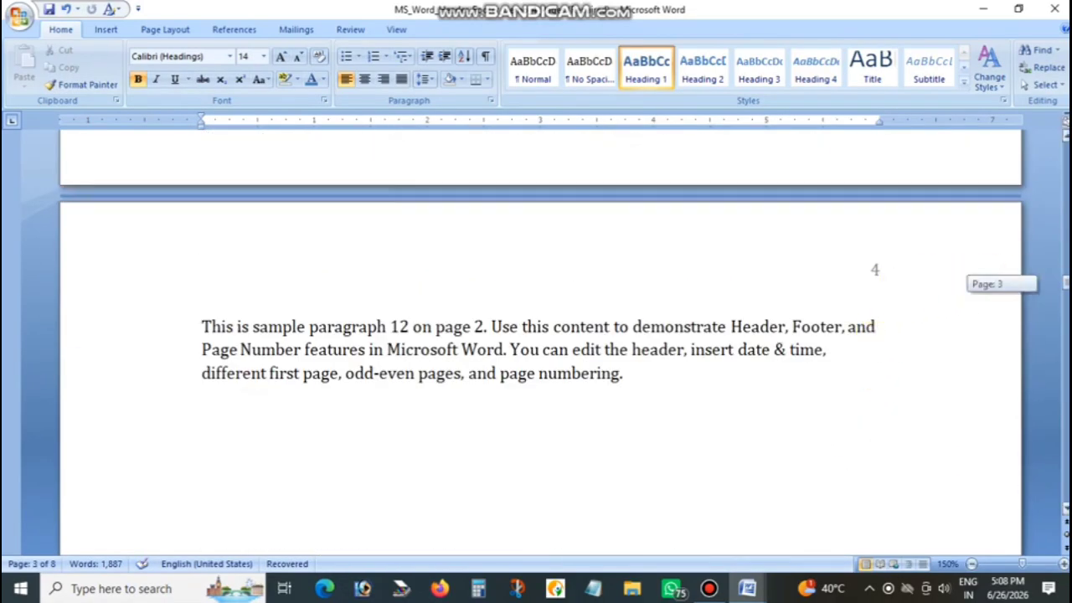
{"action": "left_click_drag", "start_coordinate": [1065, 284], "coordinate": [1065, 142]}
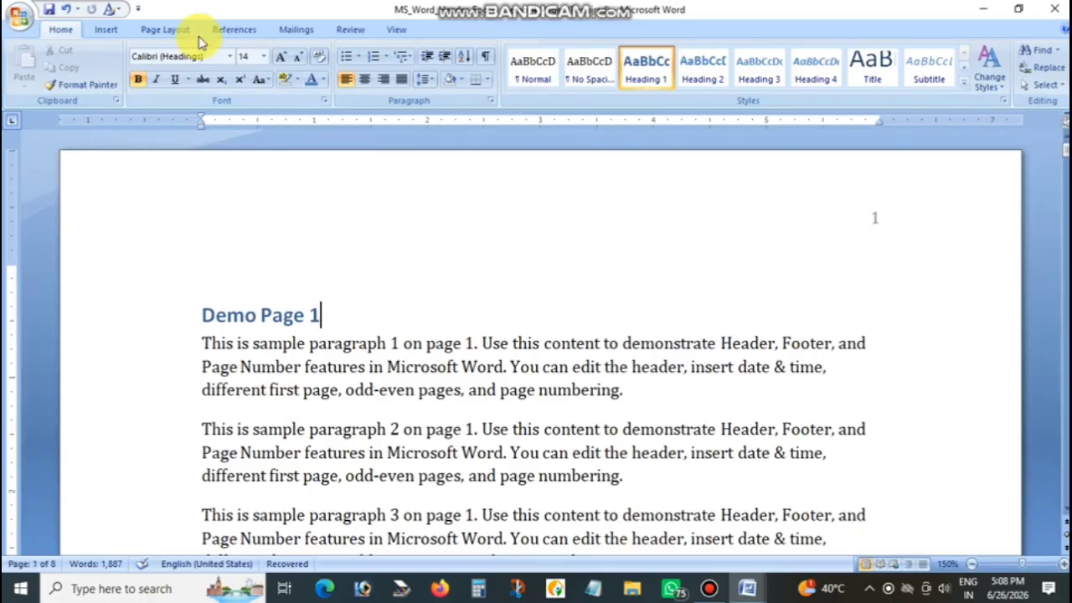
Insert the Plain Number 2 page number at the bottom of the pages and check it below the first page's text
{"action": "left_click", "coordinate": [106, 30]}
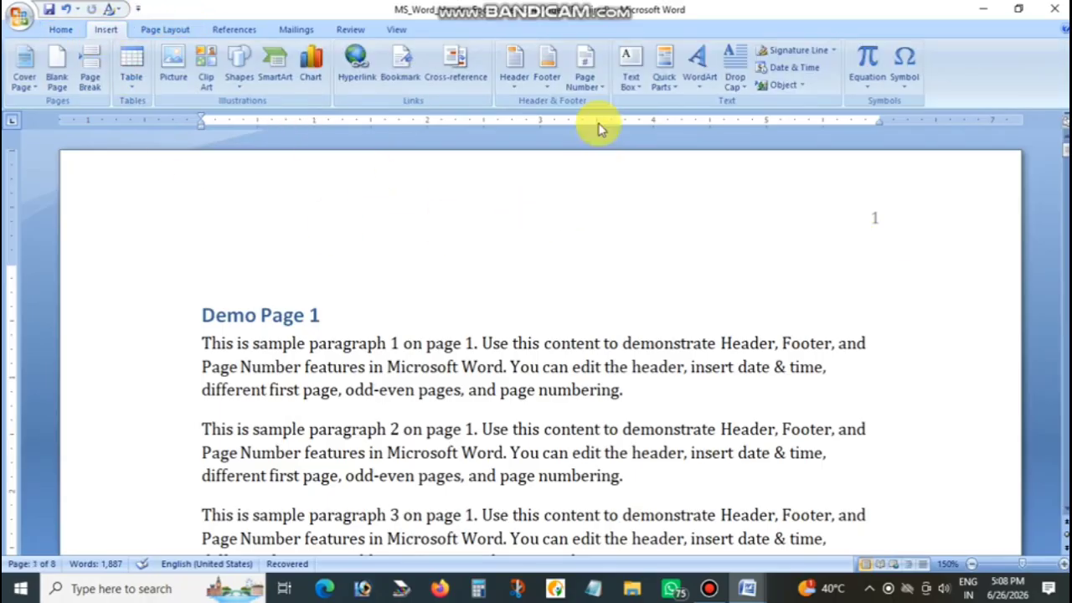
{"action": "left_click", "coordinate": [584, 67]}
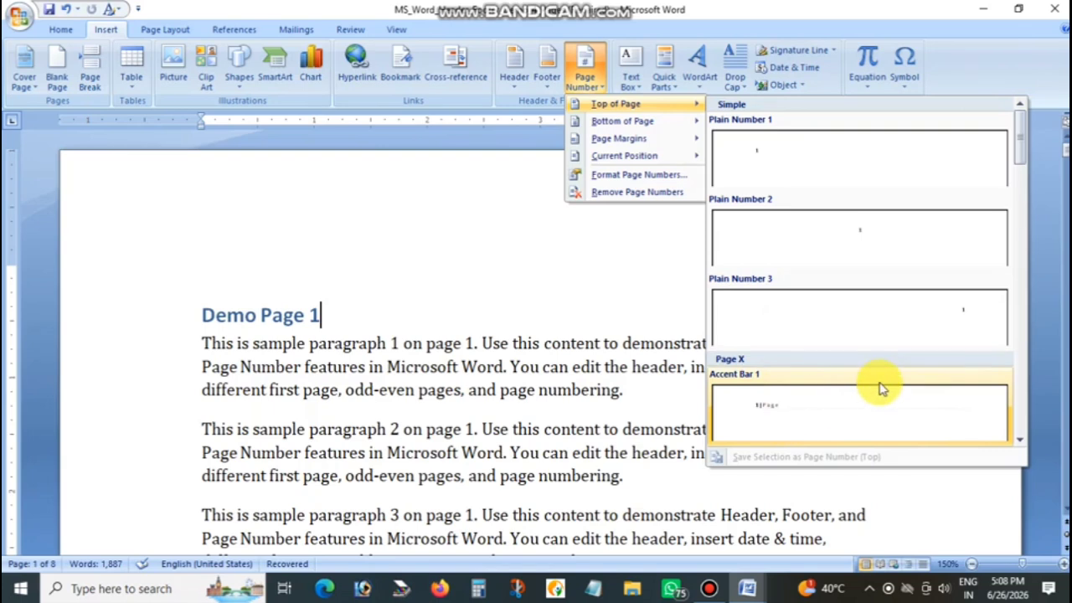
{"action": "scroll", "coordinate": [880, 387], "scroll_direction": "down", "scroll_amount": 5}
{"action": "scroll", "coordinate": [878, 366], "scroll_direction": "down", "scroll_amount": 3}
{"action": "scroll", "coordinate": [860, 287], "scroll_direction": "up", "scroll_amount": 8}
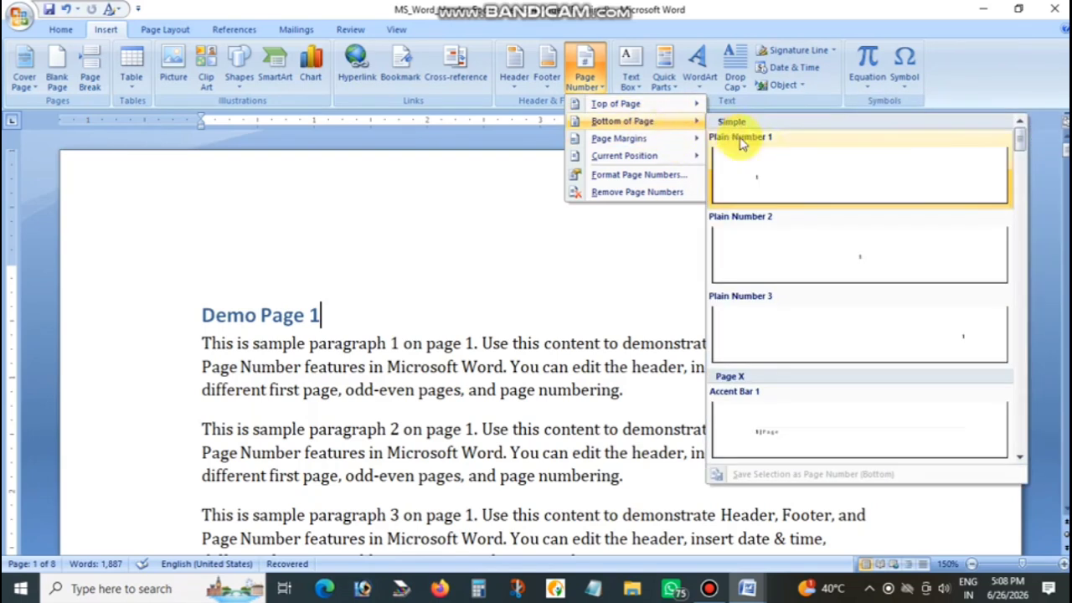
{"action": "left_click", "coordinate": [835, 262]}
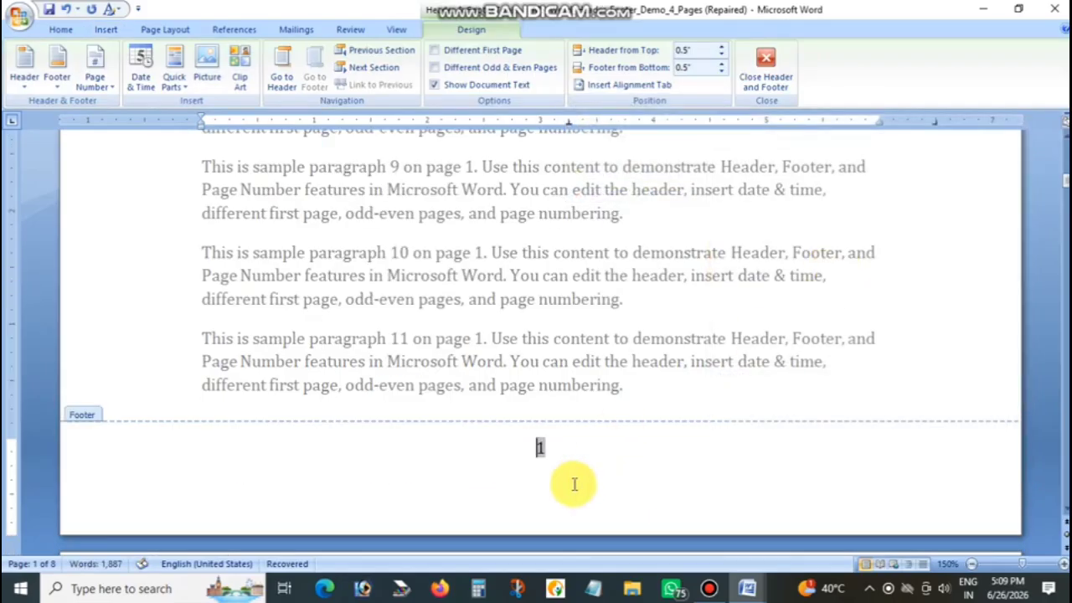
{"action": "left_click", "coordinate": [766, 76]}
{"action": "scroll", "coordinate": [683, 373], "scroll_direction": "up", "scroll_amount": 2}
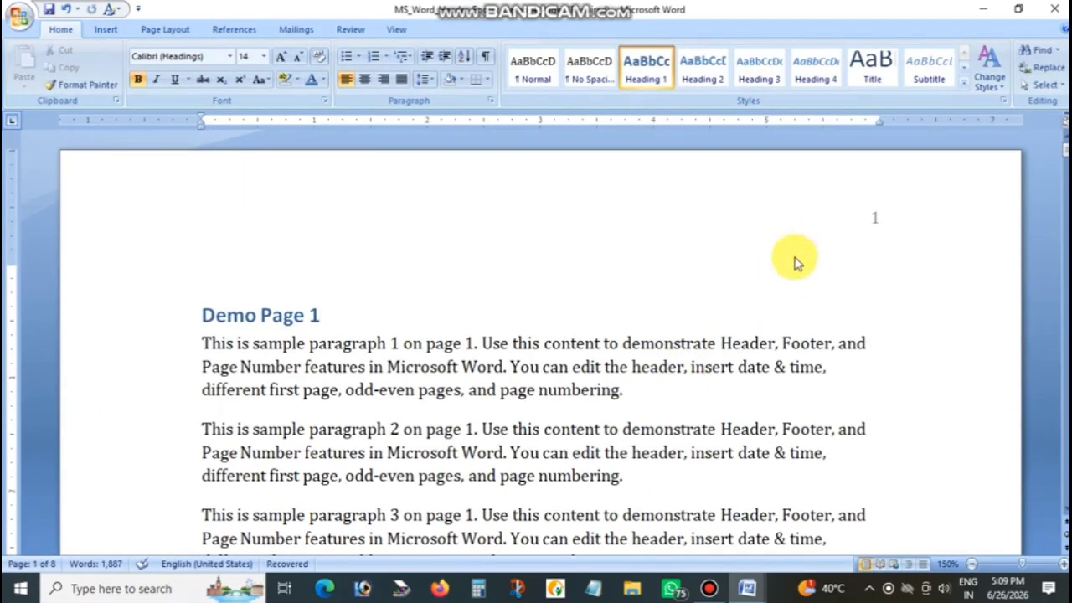
{"action": "scroll", "coordinate": [744, 364], "scroll_direction": "down", "scroll_amount": 8}
{"action": "scroll", "coordinate": [599, 424], "scroll_direction": "down", "scroll_amount": 6}
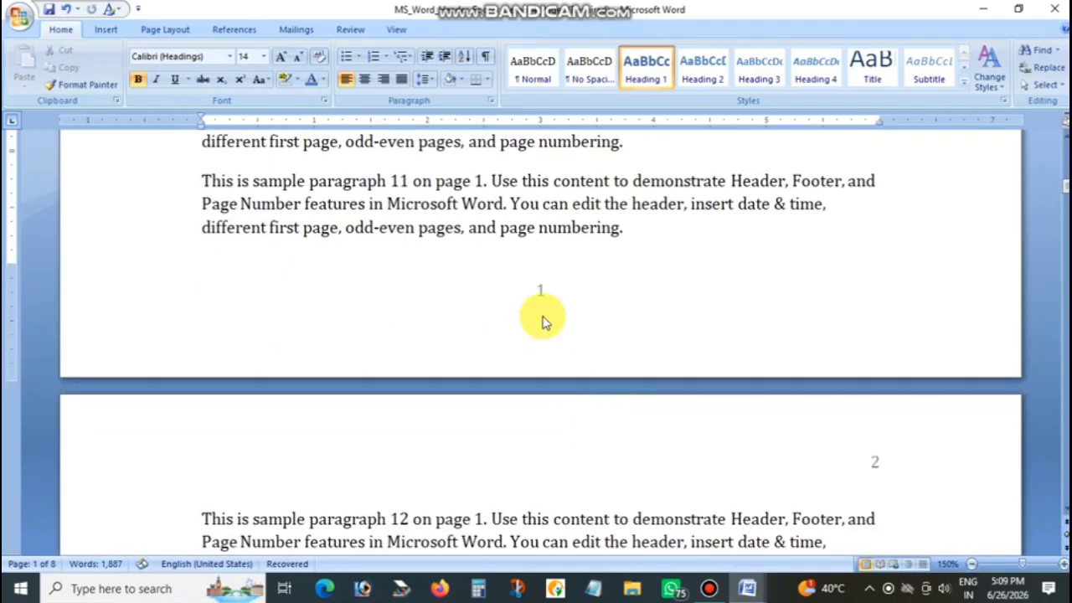
{"action": "scroll", "coordinate": [543, 320], "scroll_direction": "up", "scroll_amount": 10}
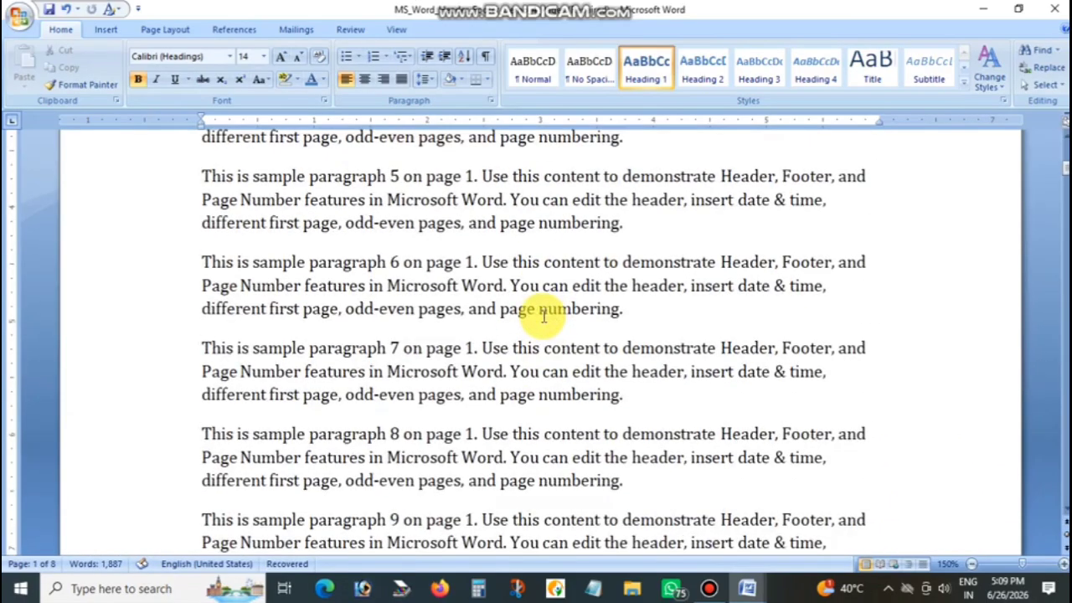
Insert the "Accent Bar, Left" page number in the page margin and check it on the following pages
{"action": "left_click", "coordinate": [106, 31]}
{"action": "left_click", "coordinate": [584, 84]}
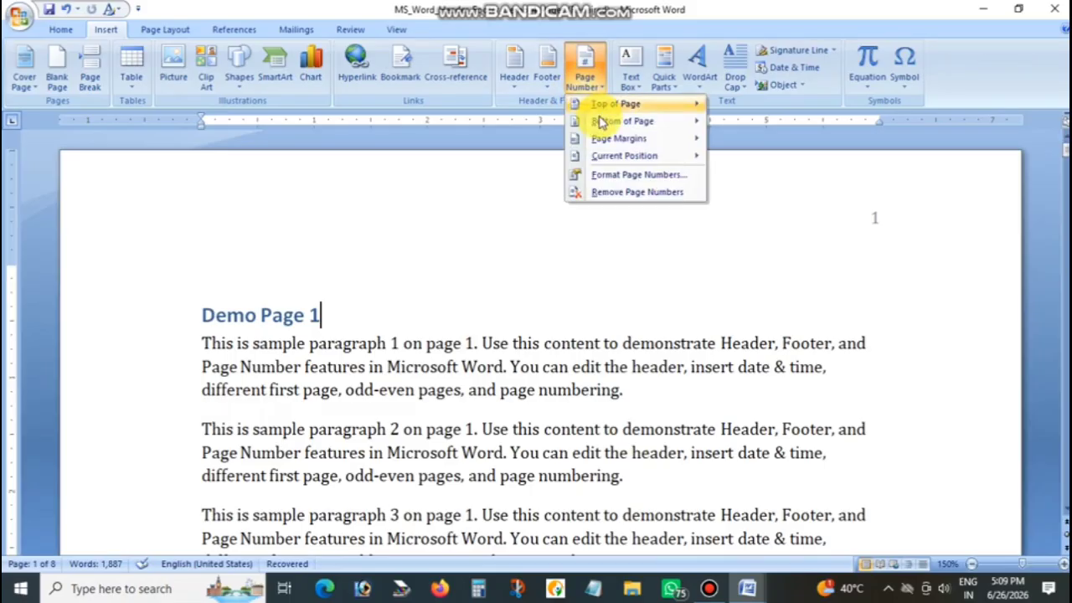
{"action": "mouse_move", "coordinate": [641, 144]}
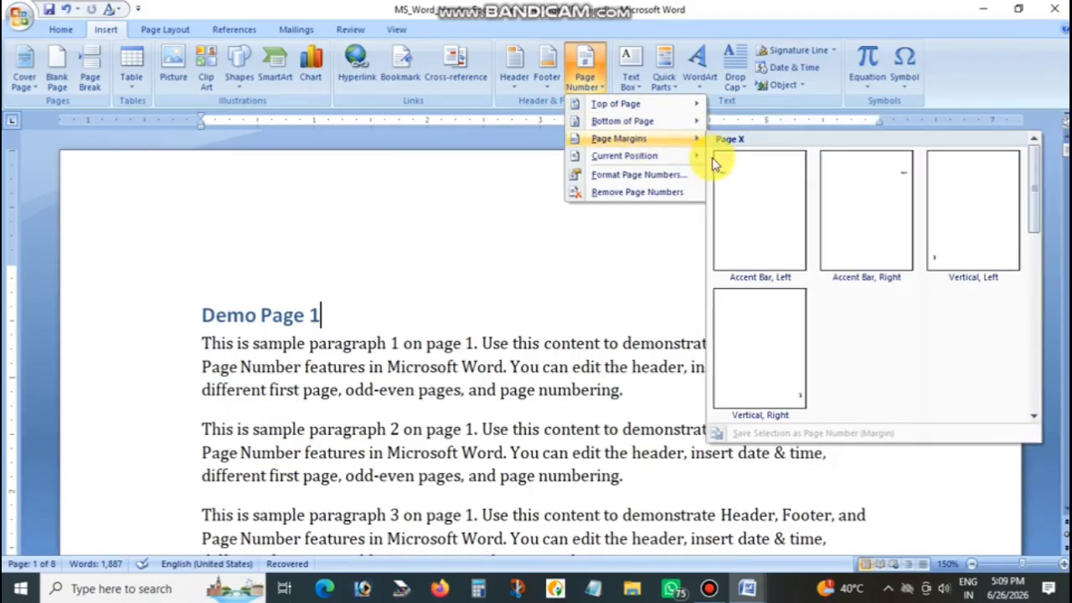
{"action": "left_click", "coordinate": [737, 195]}
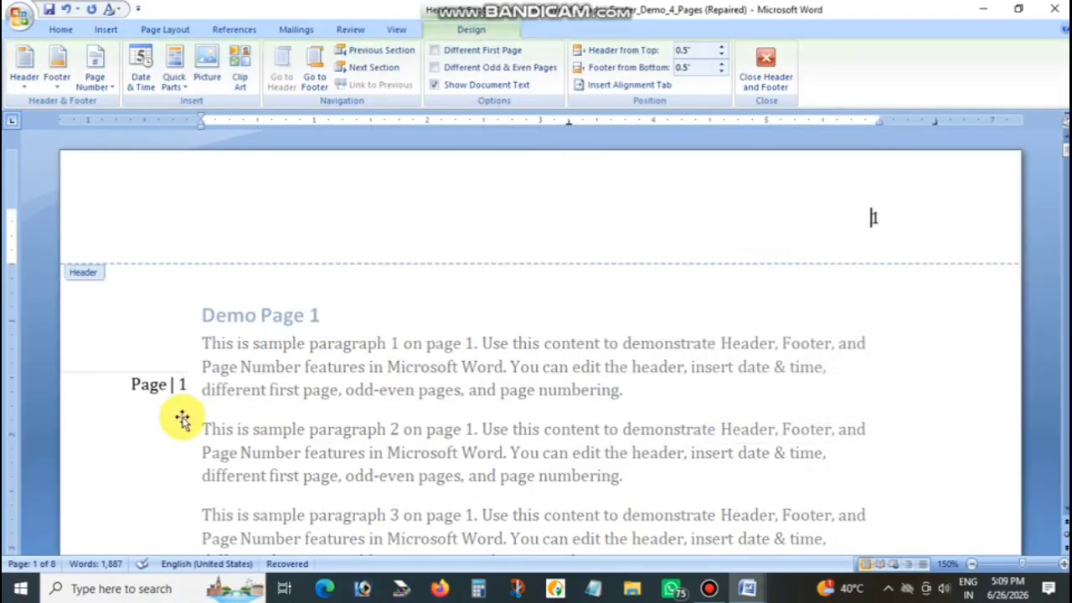
{"action": "left_click", "coordinate": [766, 91]}
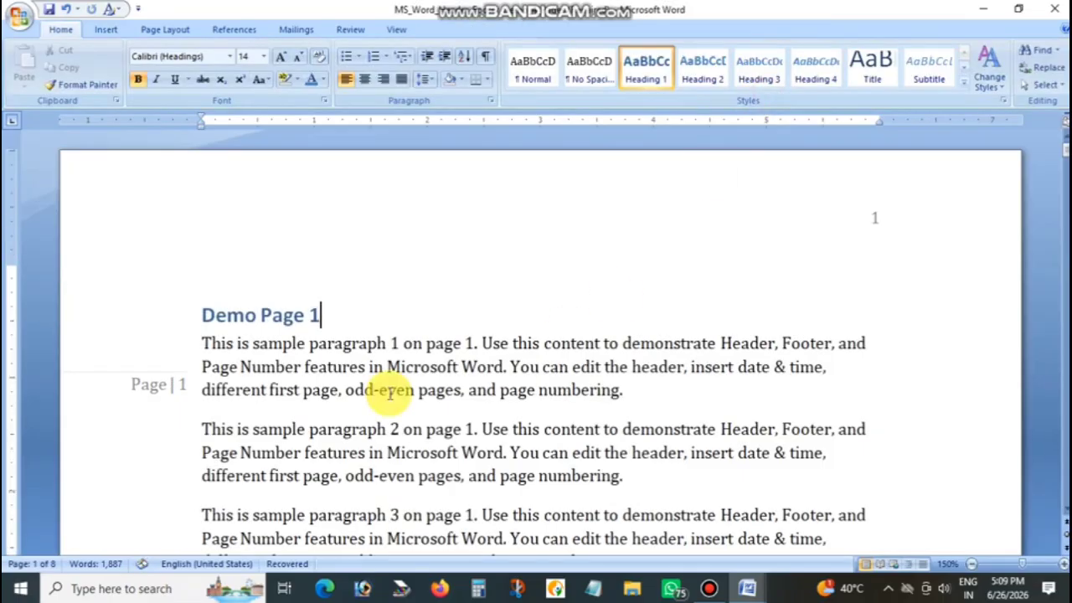
{"action": "scroll", "coordinate": [158, 410], "scroll_direction": "down", "scroll_amount": 5}
{"action": "scroll", "coordinate": [159, 412], "scroll_direction": "down", "scroll_amount": 20}
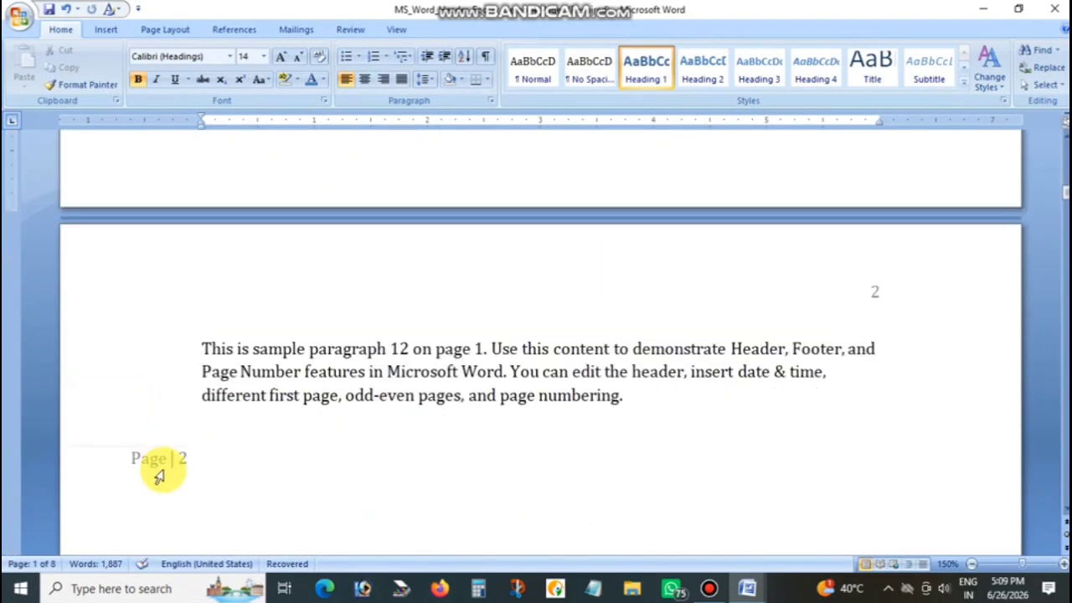
{"action": "scroll", "coordinate": [159, 476], "scroll_direction": "down", "scroll_amount": 5}
{"action": "scroll", "coordinate": [159, 476], "scroll_direction": "down", "scroll_amount": 5}
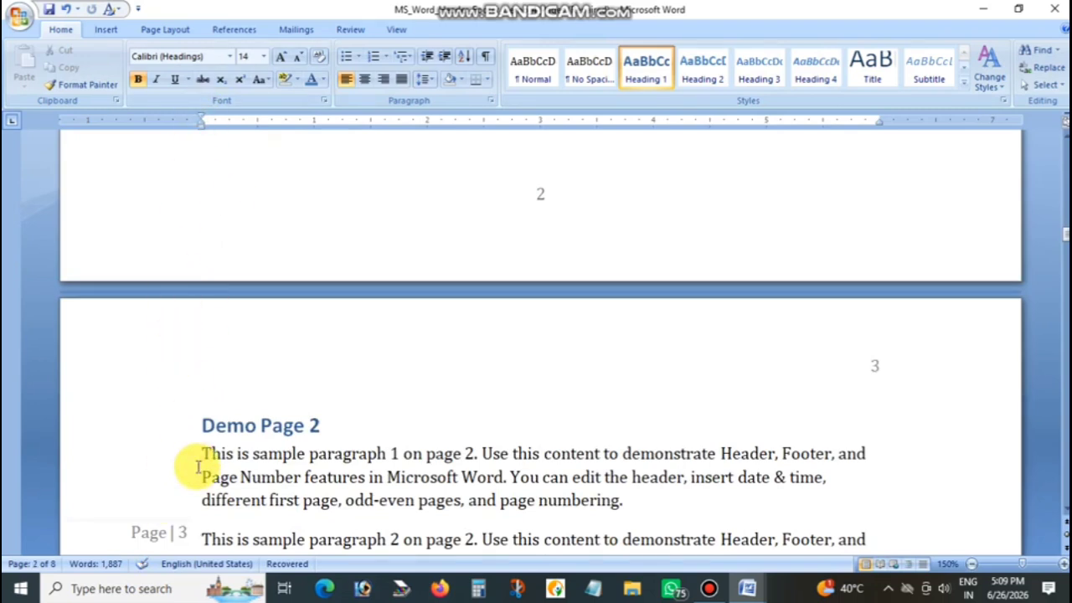
Add a line with the word "PAGE" followed by a space above the Demo Page 2 heading
{"action": "scroll", "coordinate": [201, 466], "scroll_direction": "down", "scroll_amount": 3}
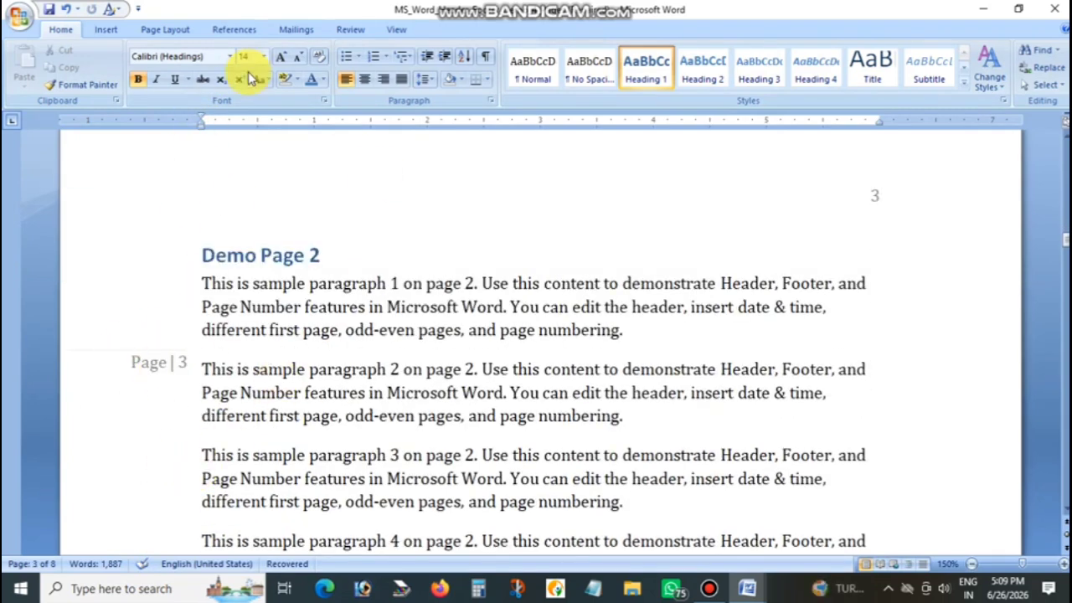
{"action": "left_click", "coordinate": [113, 32]}
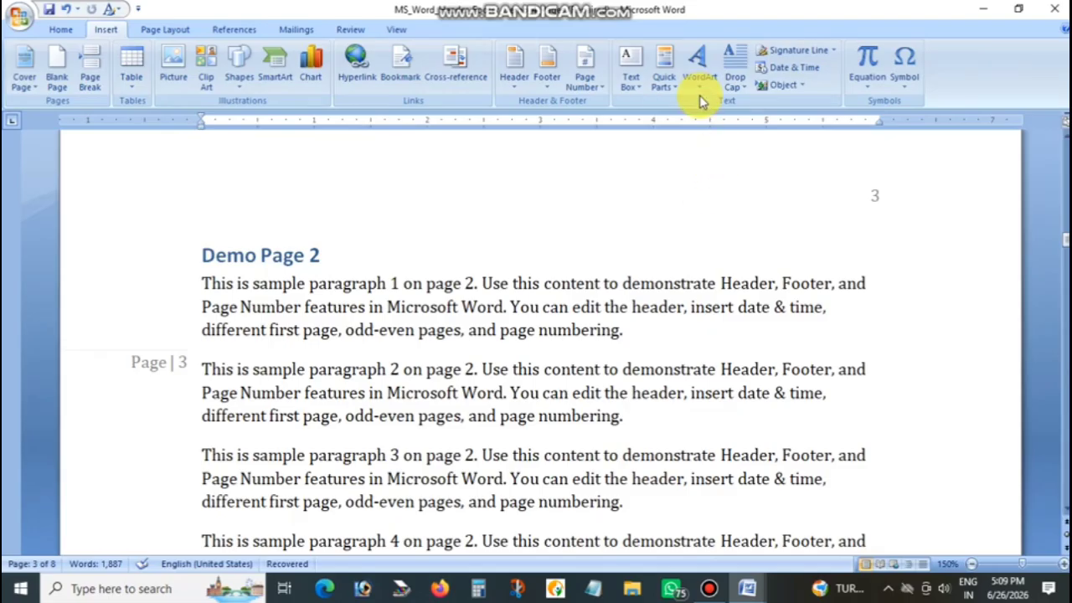
{"action": "left_click", "coordinate": [578, 92]}
{"action": "mouse_move", "coordinate": [618, 141]}
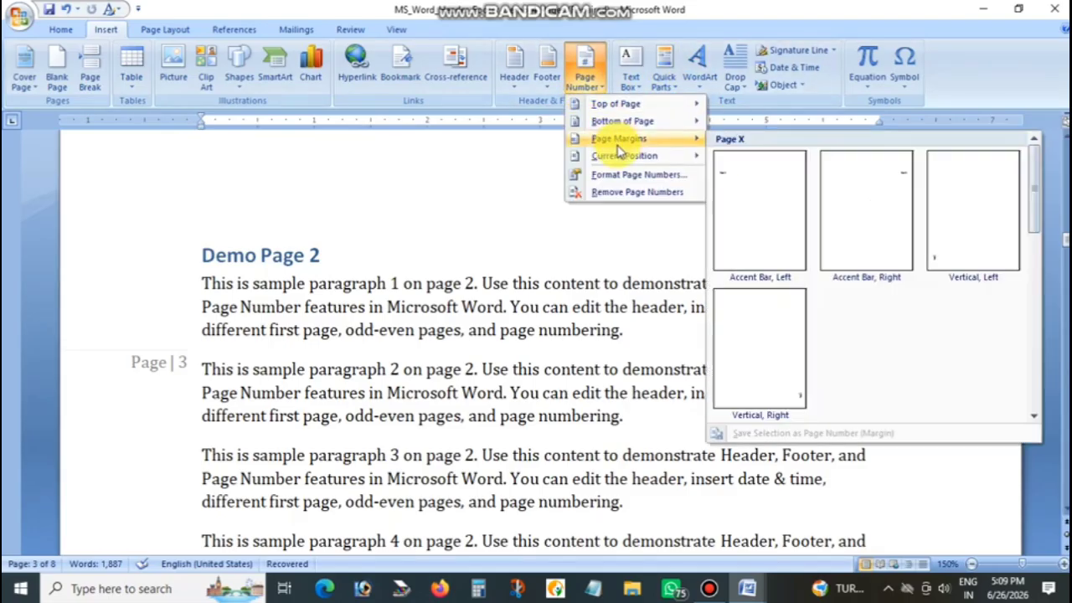
{"action": "mouse_move", "coordinate": [620, 163]}
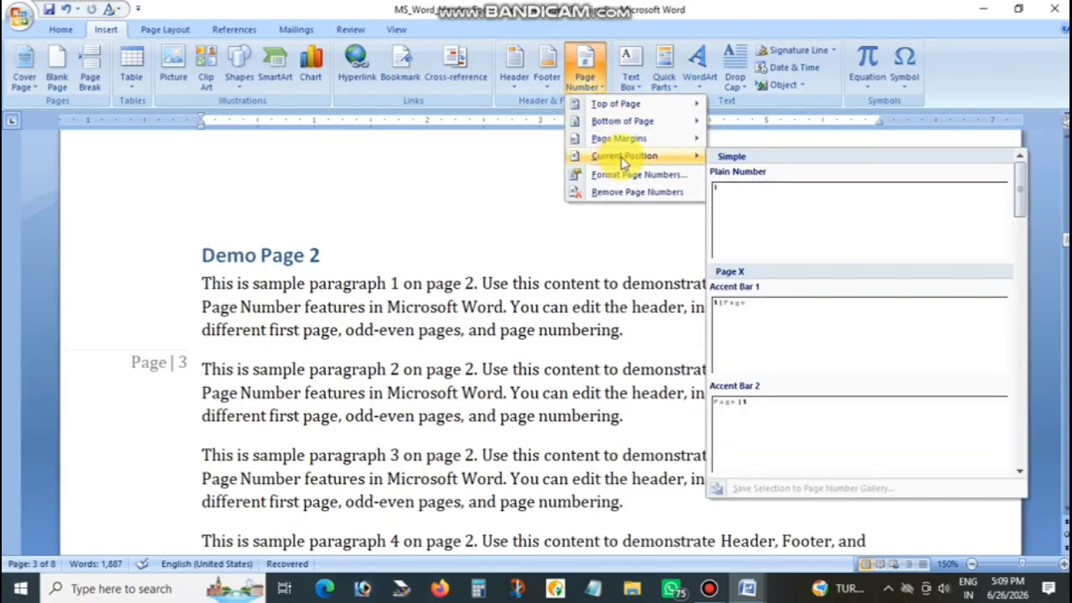
{"action": "left_click", "coordinate": [705, 181]}
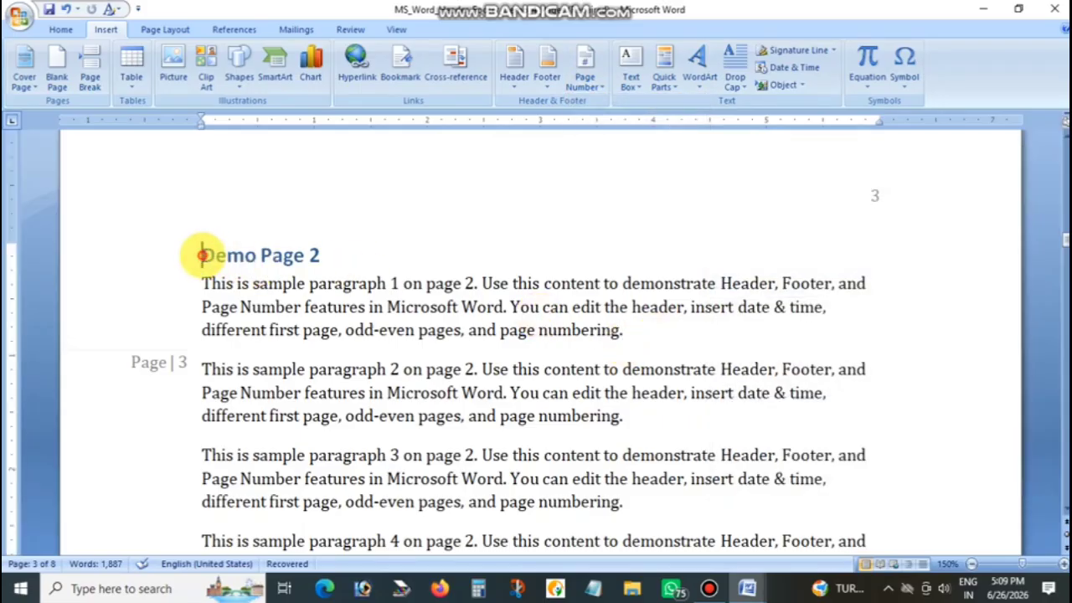
{"action": "key", "text": "Return"}
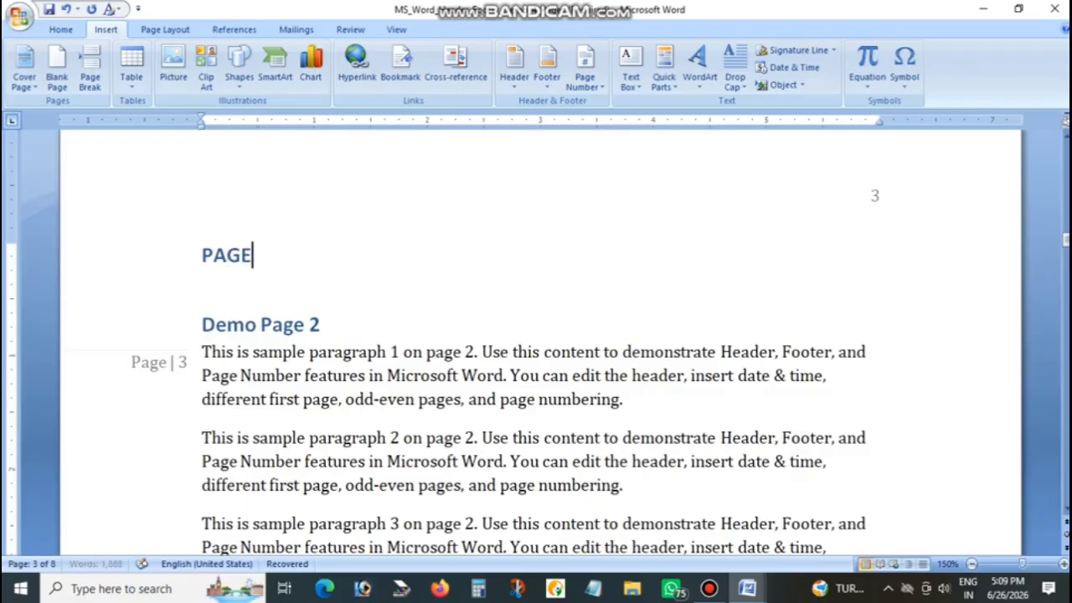
{"action": "left_click", "coordinate": [263, 267]}
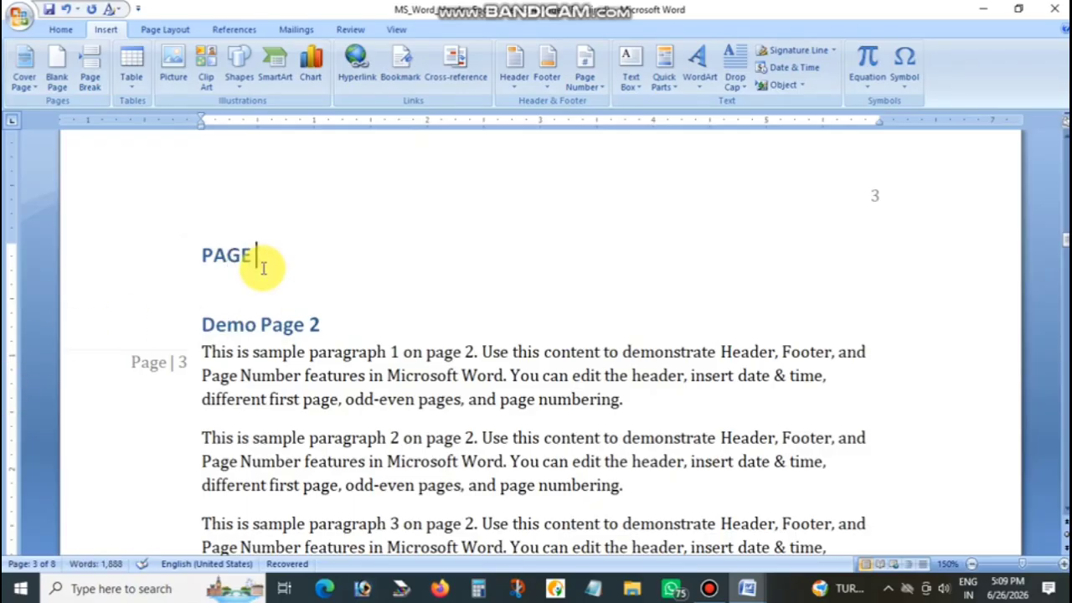
Insert the simple Plain Number page number at the current position after the word "PAGE"
{"action": "left_click", "coordinate": [601, 84]}
{"action": "mouse_move", "coordinate": [620, 156]}
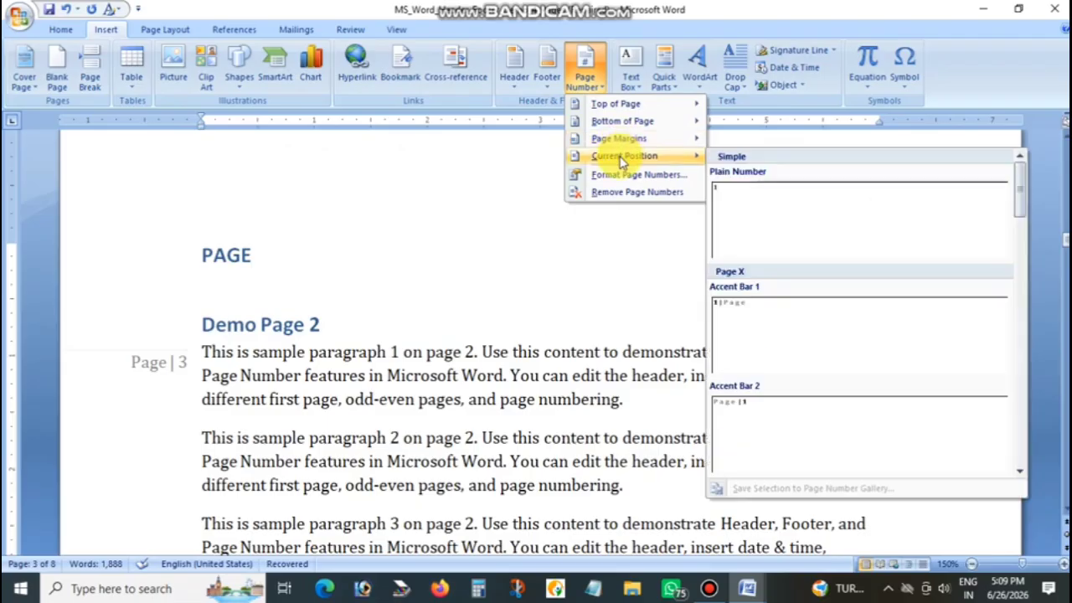
{"action": "left_click", "coordinate": [749, 210]}
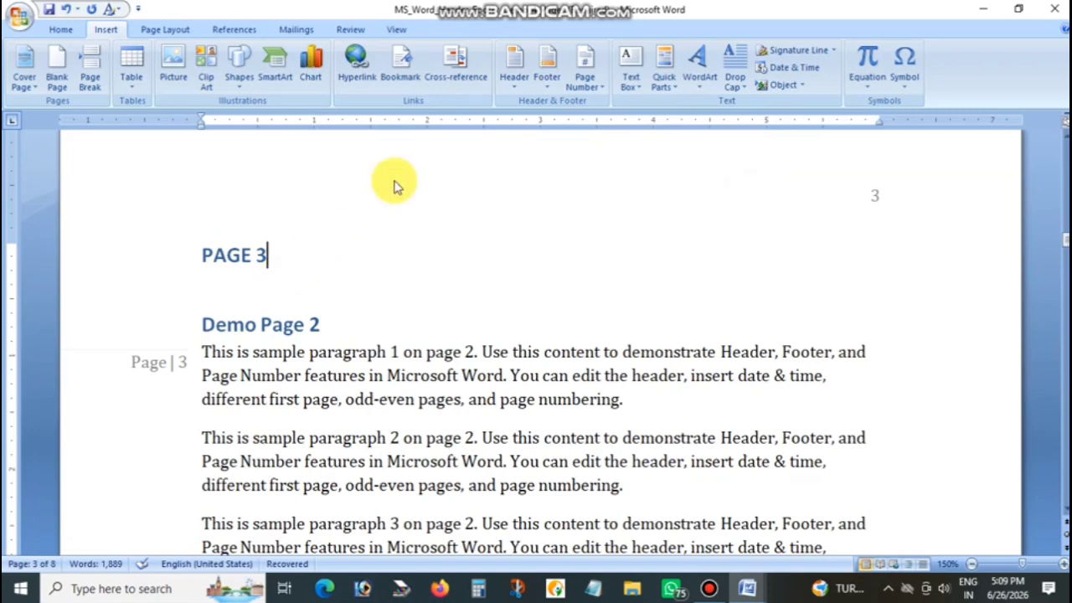
Change the page number format to A, B, C and check the lettering on the first three pages
{"action": "left_click", "coordinate": [584, 71]}
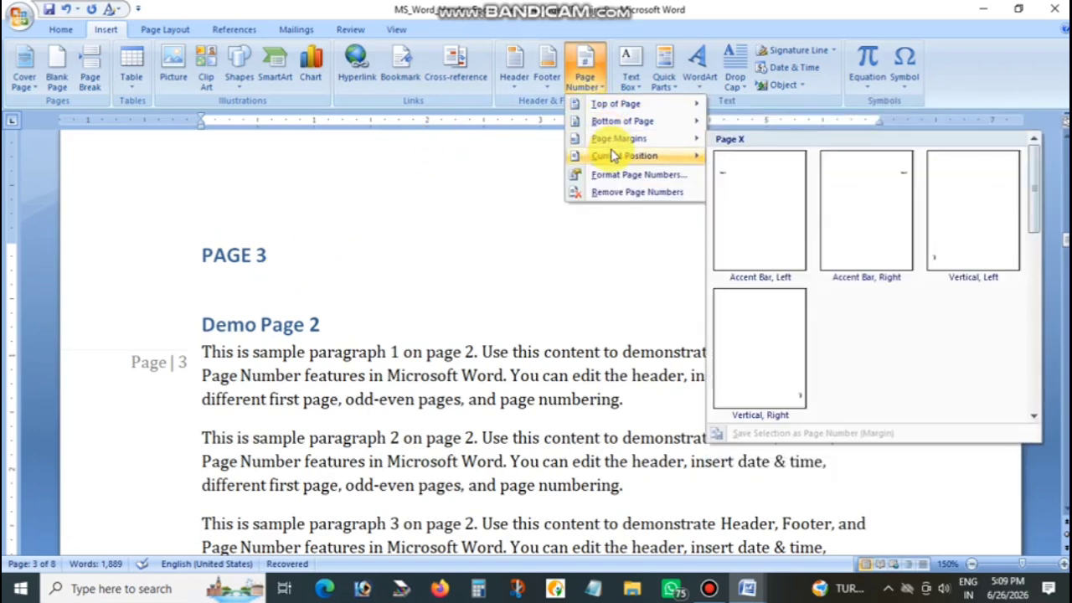
{"action": "mouse_move", "coordinate": [613, 160]}
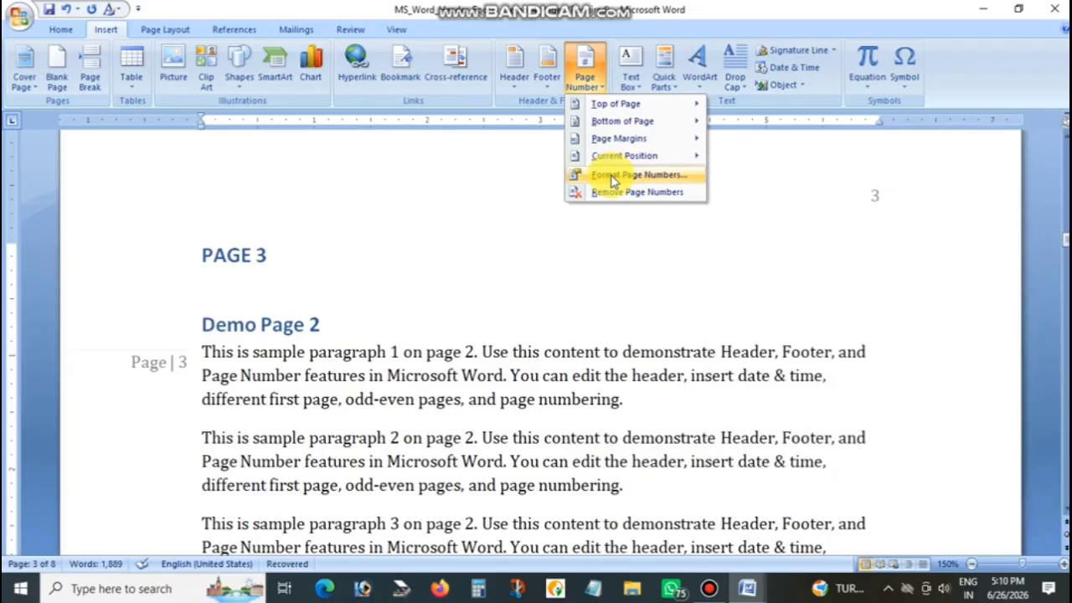
{"action": "left_click", "coordinate": [612, 176]}
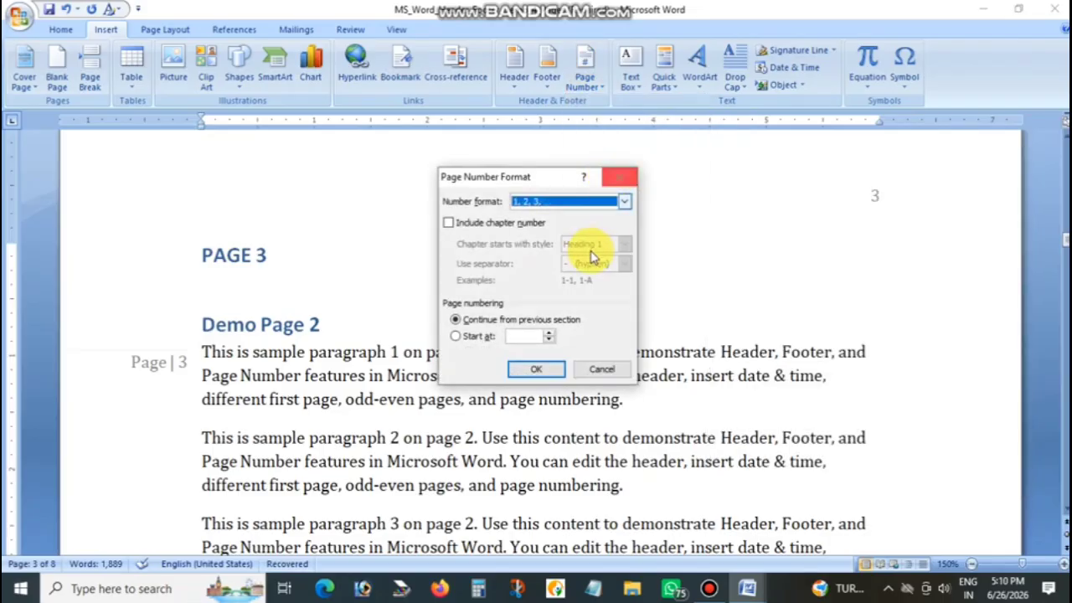
{"action": "left_click", "coordinate": [555, 205]}
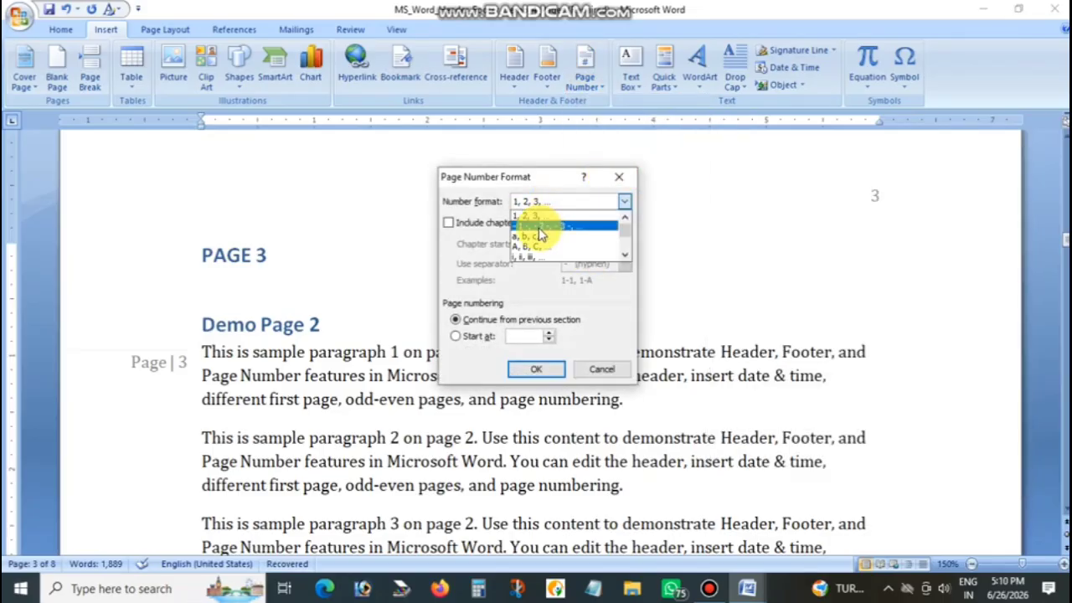
{"action": "left_click", "coordinate": [541, 246]}
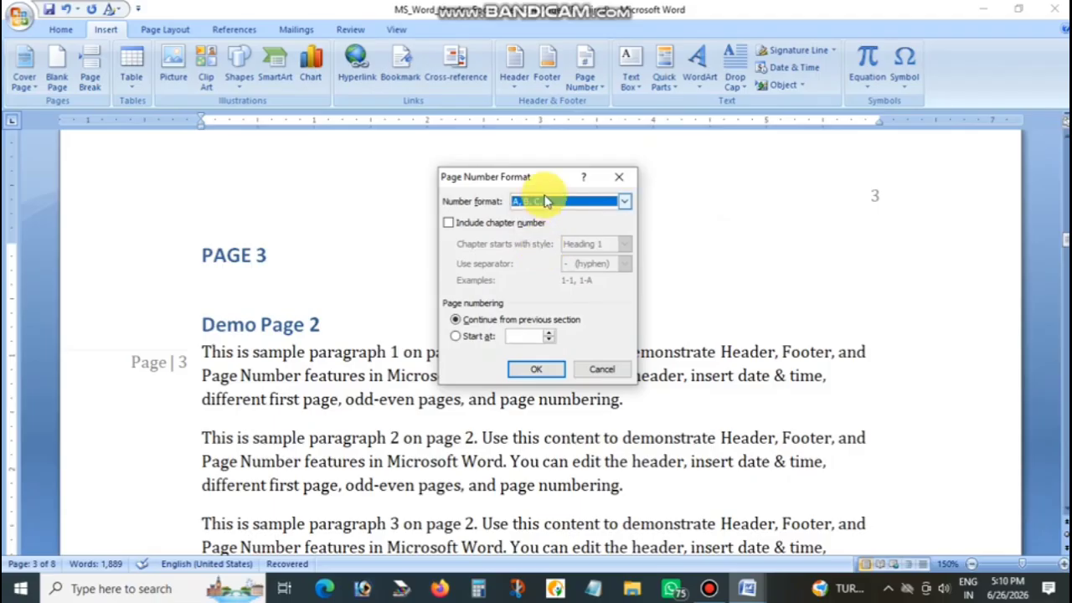
{"action": "left_click", "coordinate": [525, 374]}
{"action": "scroll", "coordinate": [377, 298], "scroll_direction": "up", "scroll_amount": 5}
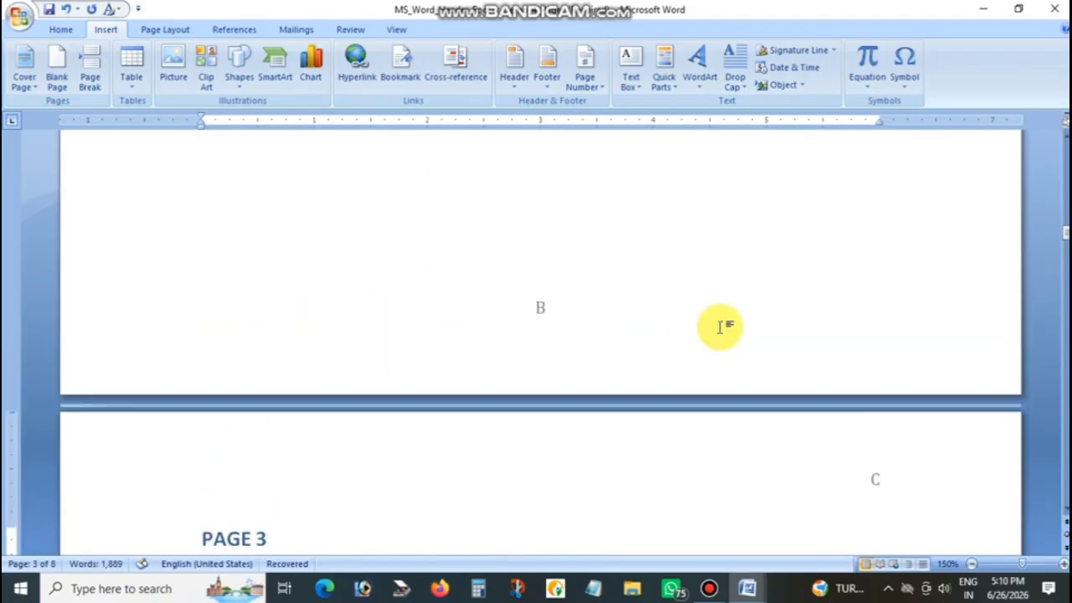
{"action": "scroll", "coordinate": [720, 327], "scroll_direction": "up", "scroll_amount": 15}
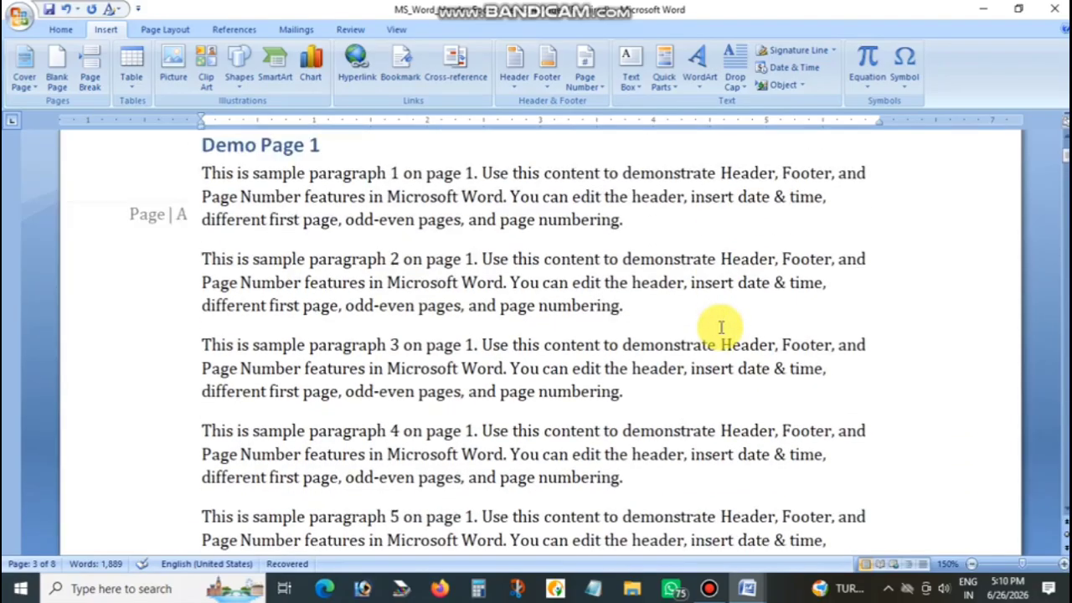
{"action": "scroll", "coordinate": [717, 328], "scroll_direction": "up", "scroll_amount": 3}
{"action": "scroll", "coordinate": [904, 308], "scroll_direction": "down", "scroll_amount": 3}
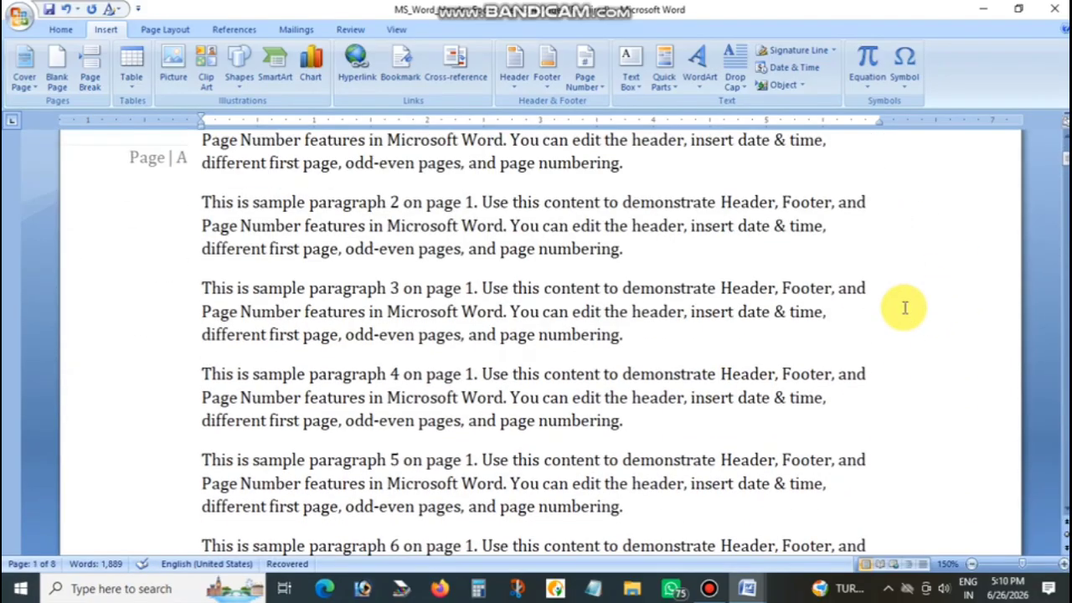
{"action": "scroll", "coordinate": [905, 307], "scroll_direction": "down", "scroll_amount": 15}
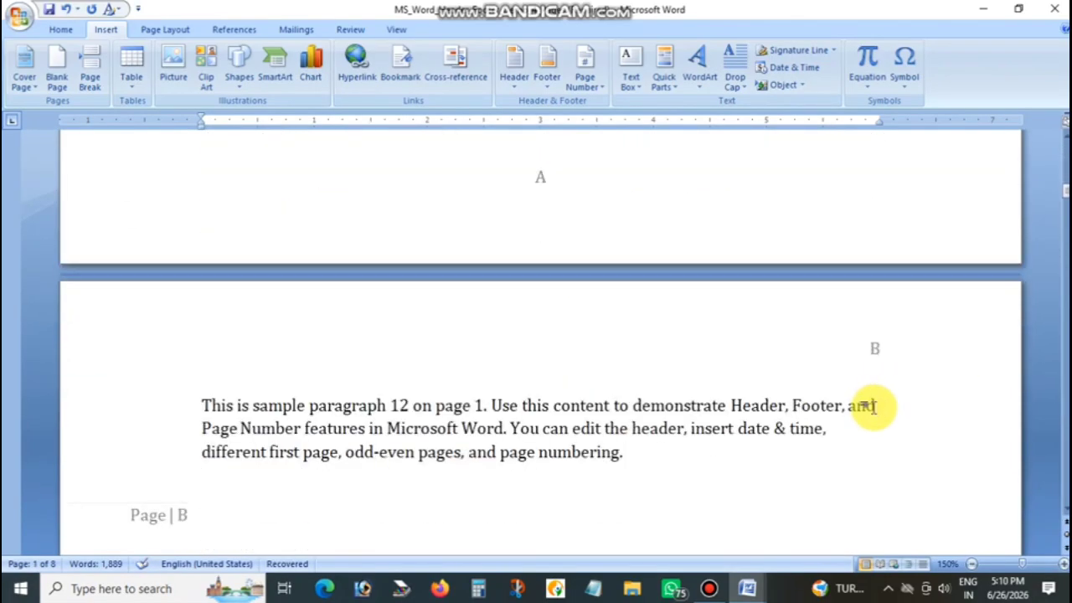
{"action": "scroll", "coordinate": [871, 406], "scroll_direction": "down", "scroll_amount": 5}
{"action": "scroll", "coordinate": [871, 406], "scroll_direction": "down", "scroll_amount": 5}
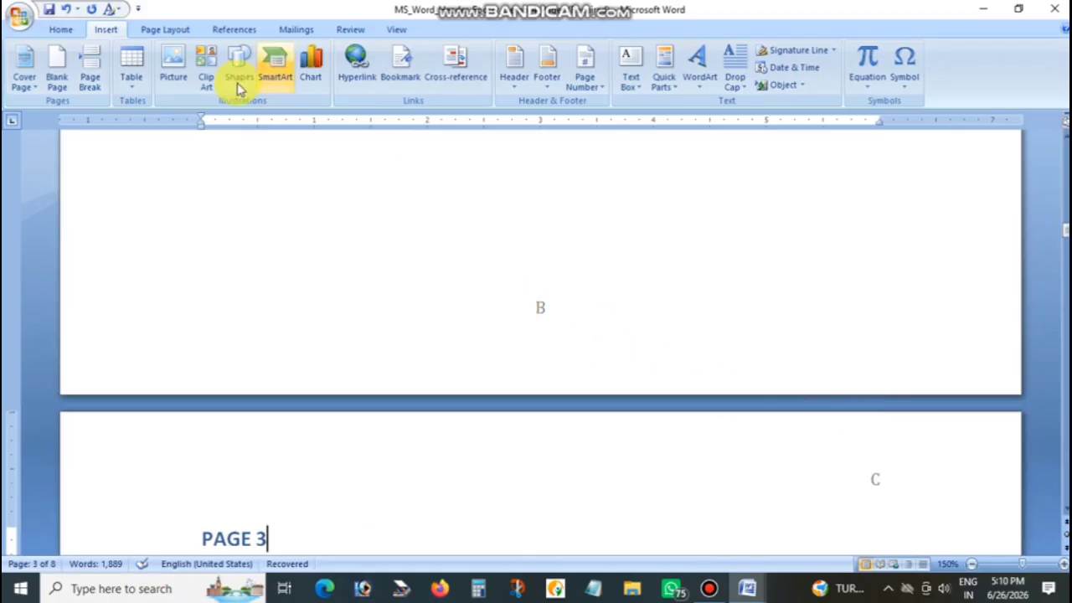
Set the page numbers to the 1, 2, 3 format starting at 10 and check them on the first three pages
{"action": "left_click", "coordinate": [584, 83]}
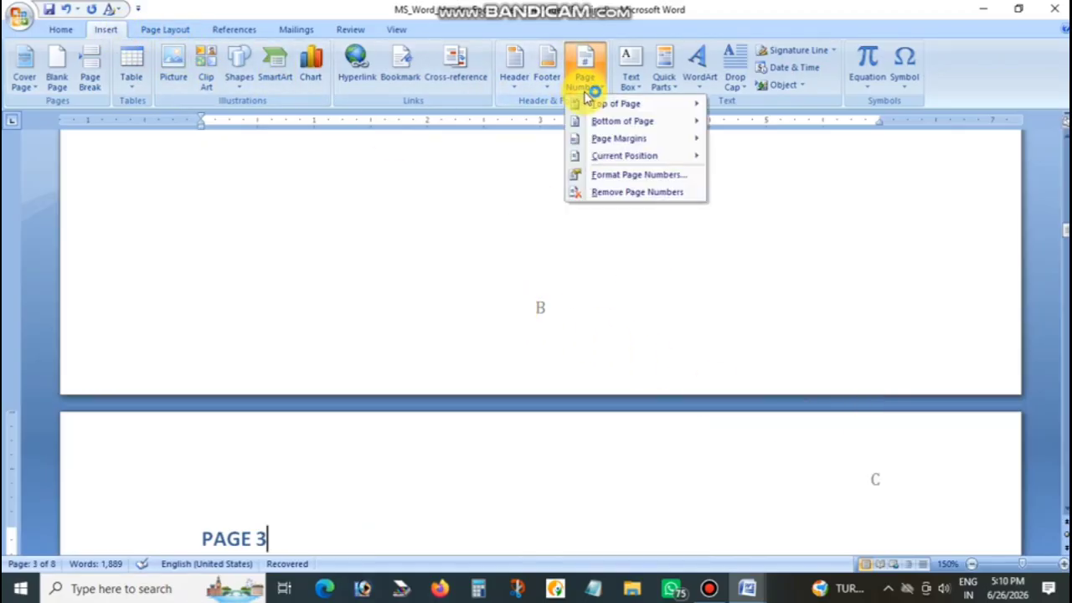
{"action": "left_click", "coordinate": [610, 177]}
{"action": "left_click", "coordinate": [555, 201]}
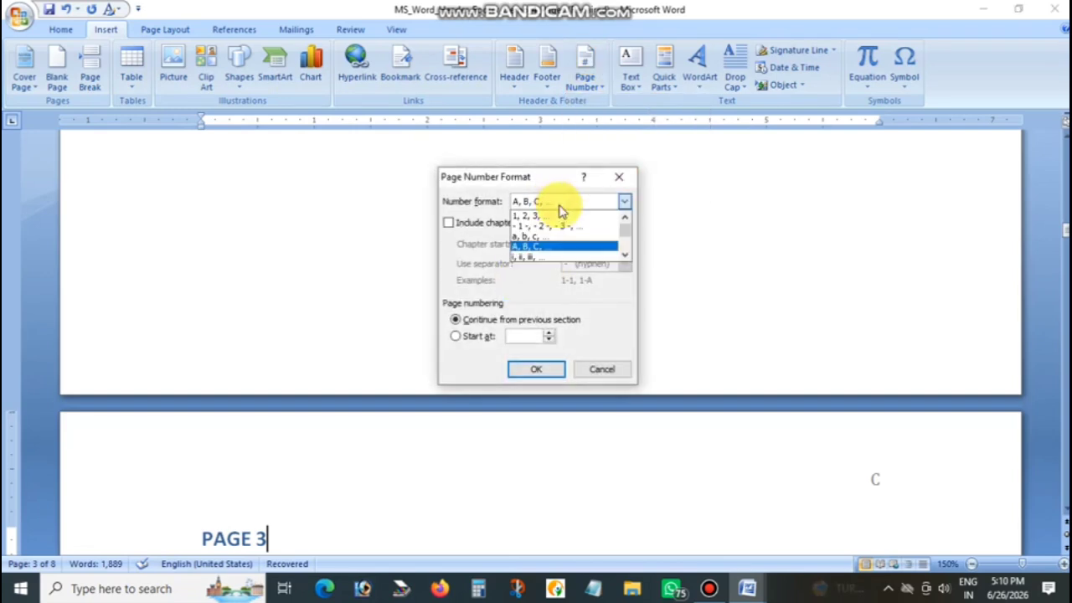
{"action": "left_click", "coordinate": [558, 215]}
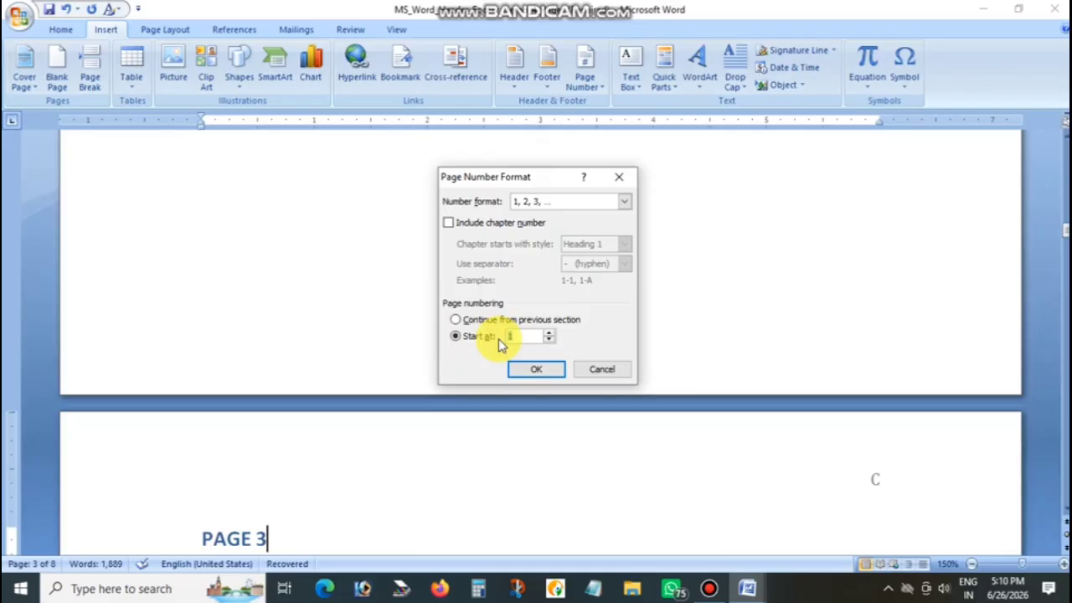
{"action": "type", "text": "10"}
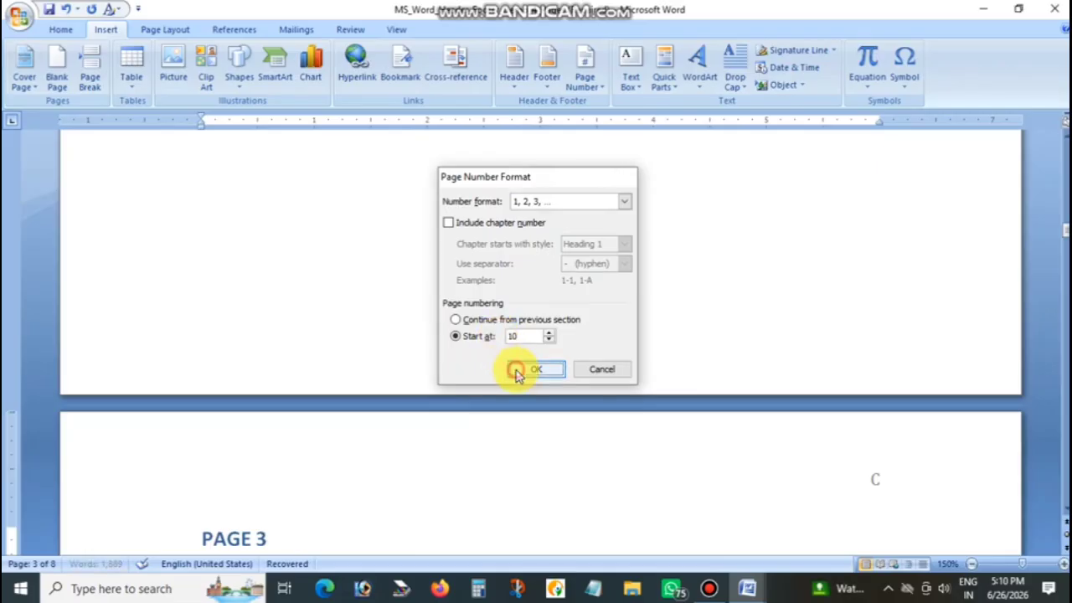
{"action": "left_click", "coordinate": [519, 369]}
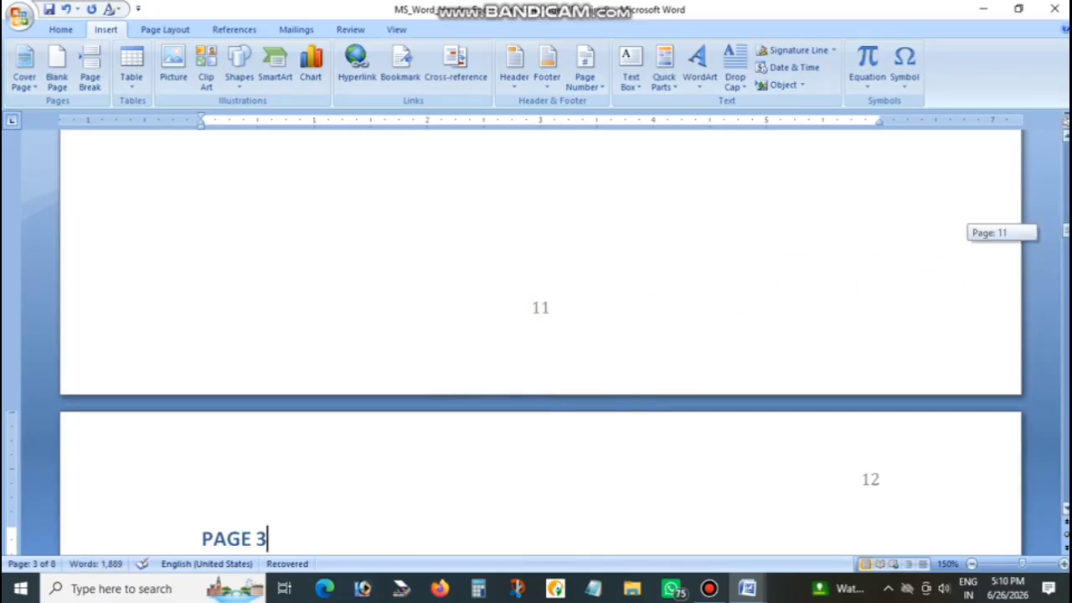
{"action": "left_click_drag", "start_coordinate": [1066, 230], "coordinate": [1066, 151]}
{"action": "left_click", "coordinate": [871, 217]}
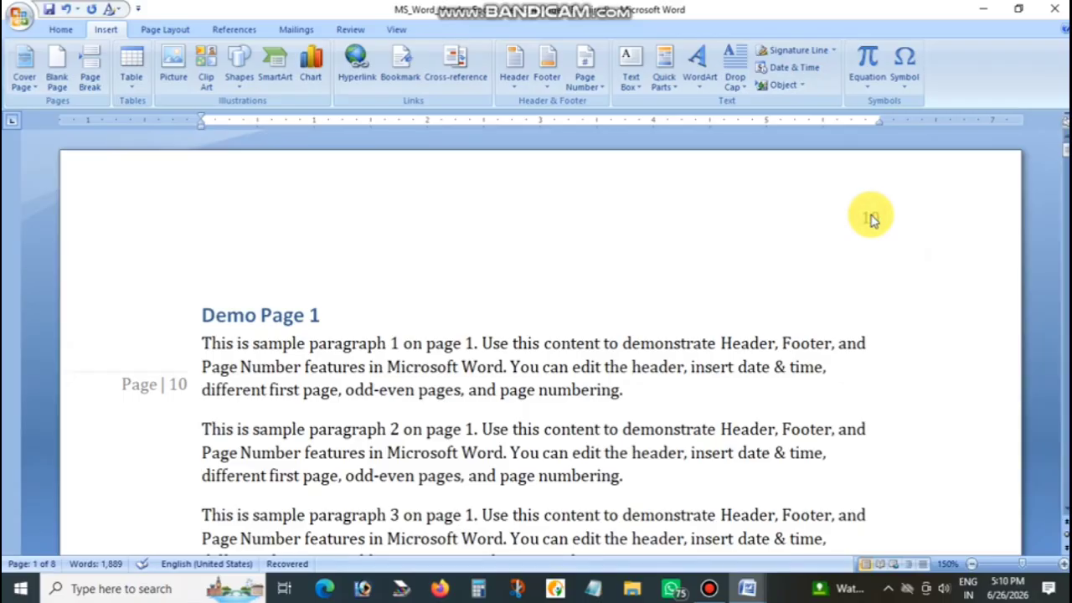
{"action": "scroll", "coordinate": [890, 282], "scroll_direction": "down", "scroll_amount": 15}
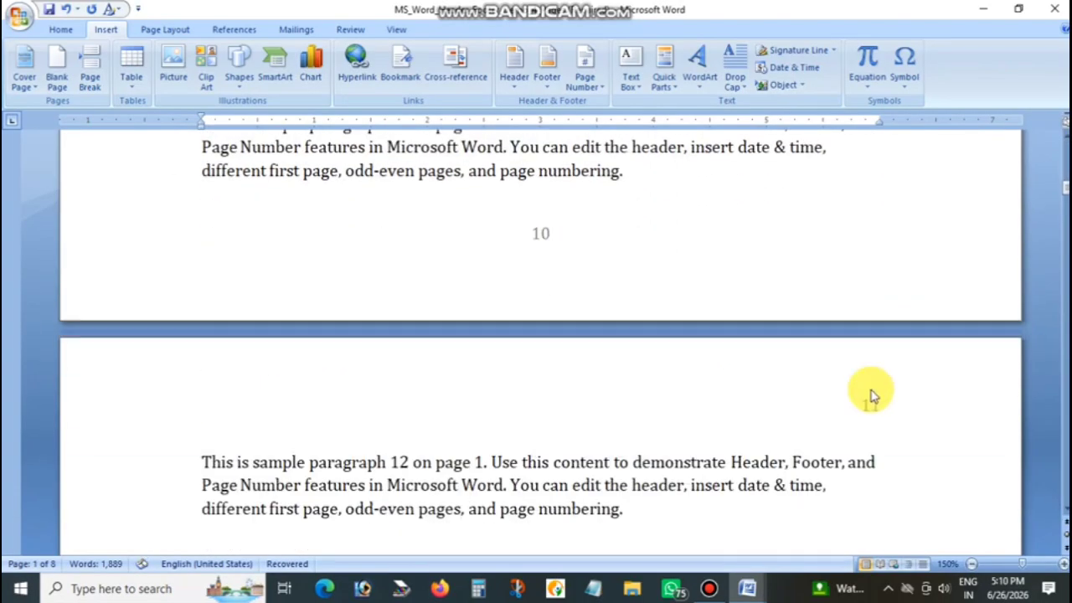
{"action": "scroll", "coordinate": [861, 419], "scroll_direction": "down", "scroll_amount": 8}
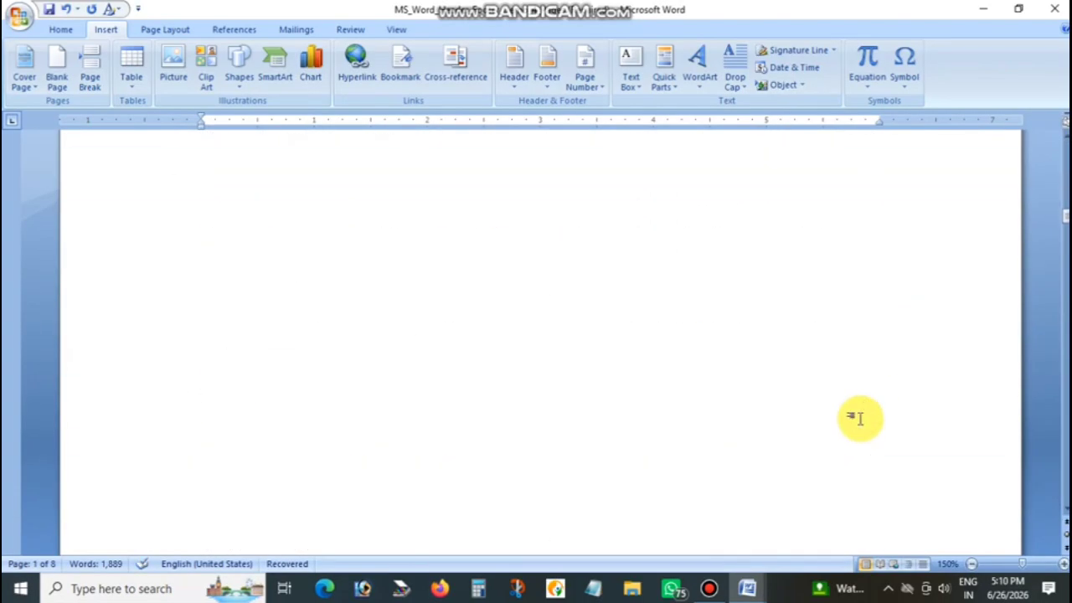
{"action": "scroll", "coordinate": [858, 418], "scroll_direction": "down", "scroll_amount": 5}
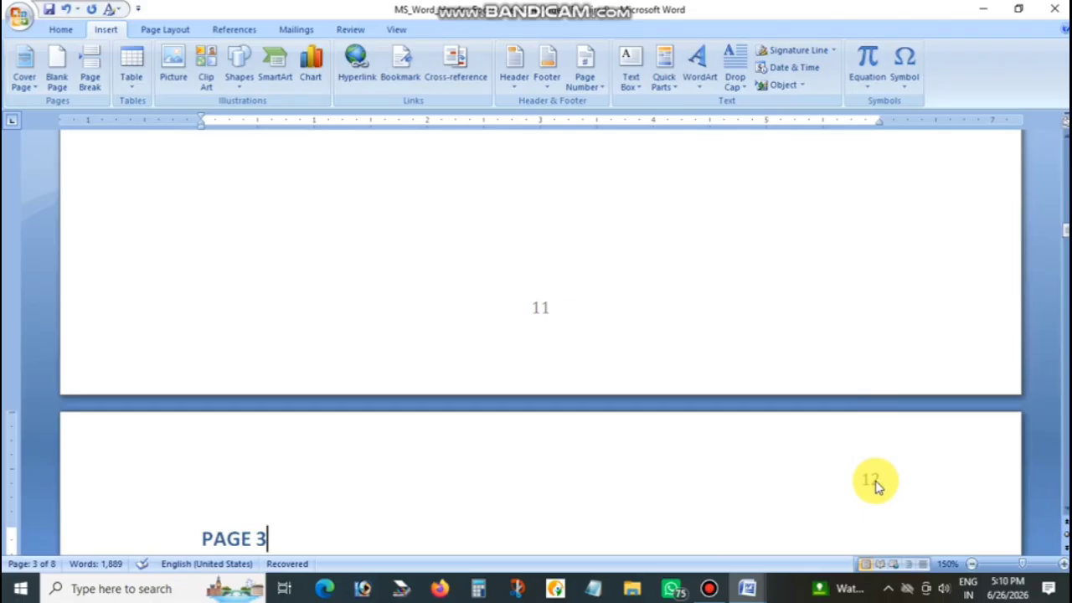
Set the page numbering to continue from the previous section and check it back to the first page
{"action": "left_click_drag", "start_coordinate": [1065, 230], "coordinate": [1066, 219]}
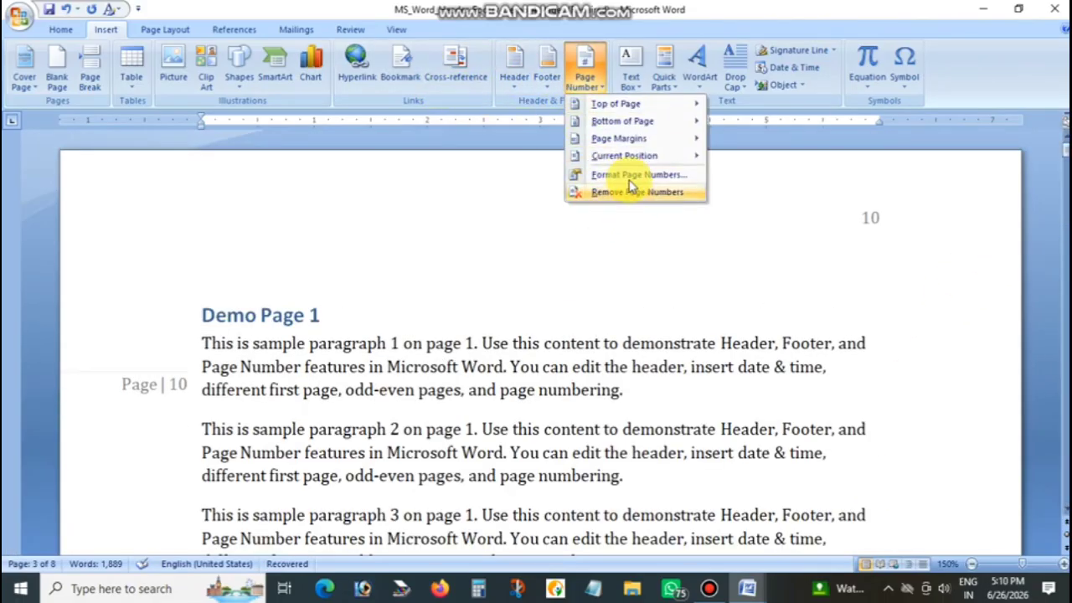
{"action": "left_click", "coordinate": [627, 174]}
{"action": "left_click", "coordinate": [522, 335]}
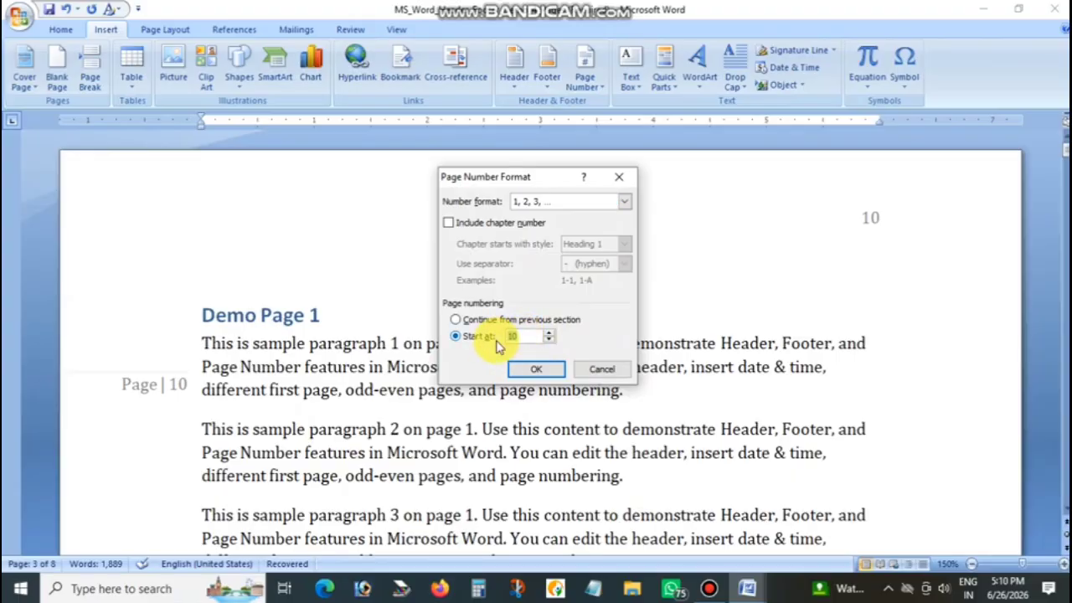
{"action": "type", "text": "1"}
{"action": "left_click", "coordinate": [470, 322]}
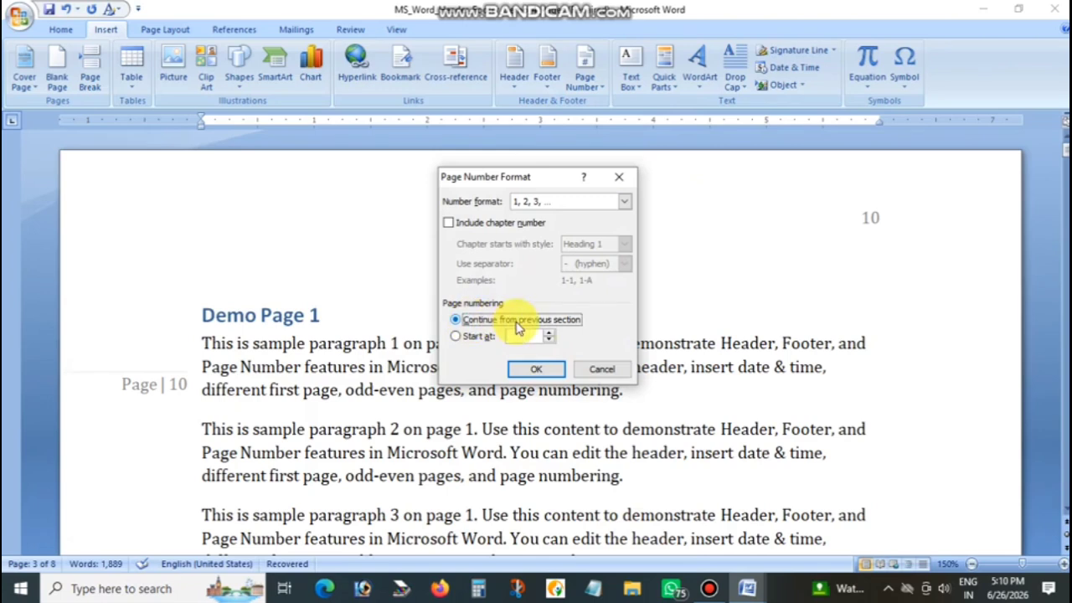
{"action": "left_click", "coordinate": [535, 369]}
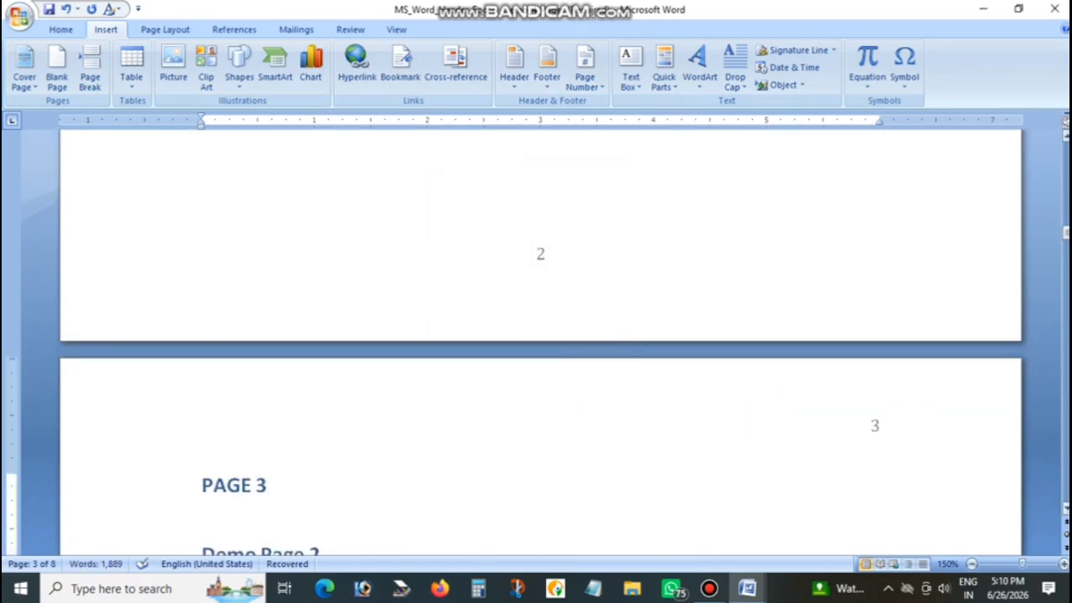
{"action": "left_click_drag", "start_coordinate": [1066, 234], "coordinate": [1066, 153]}
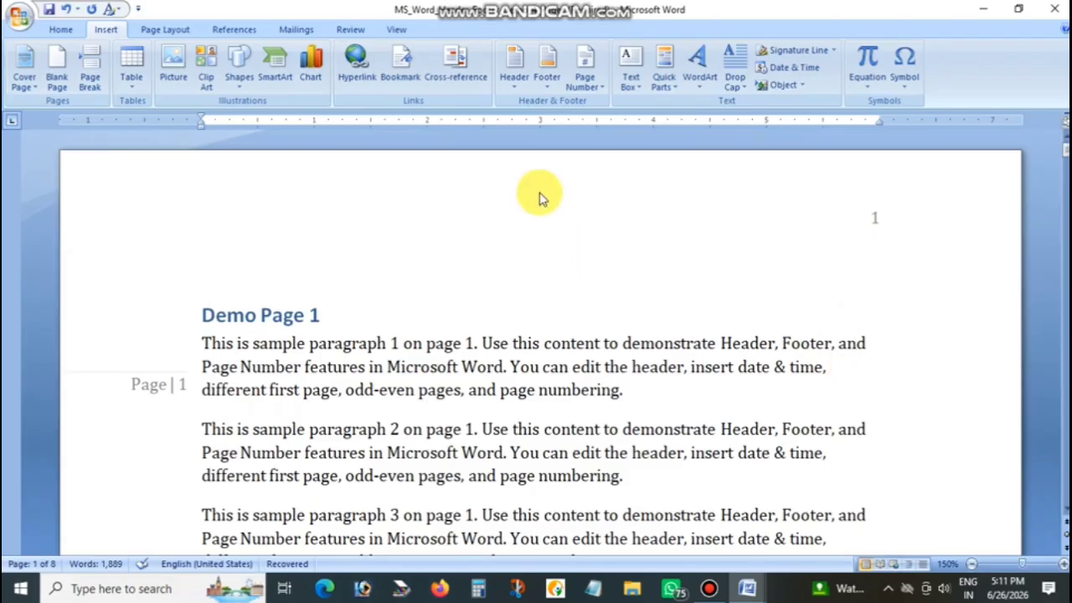
Remove the page numbers from the document and check the pages
{"action": "left_click", "coordinate": [584, 72]}
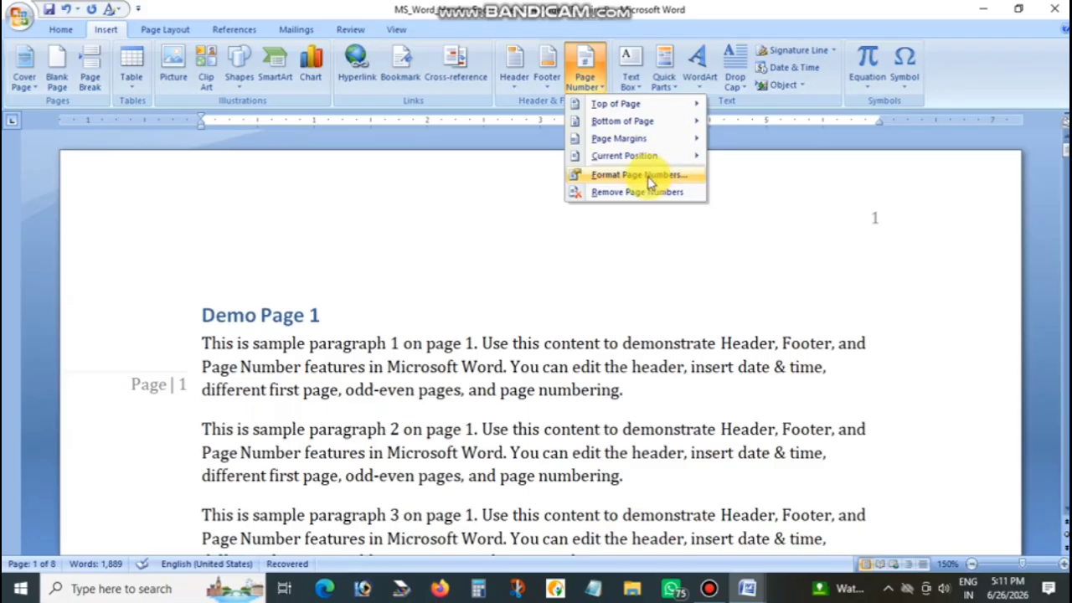
{"action": "left_click", "coordinate": [621, 194]}
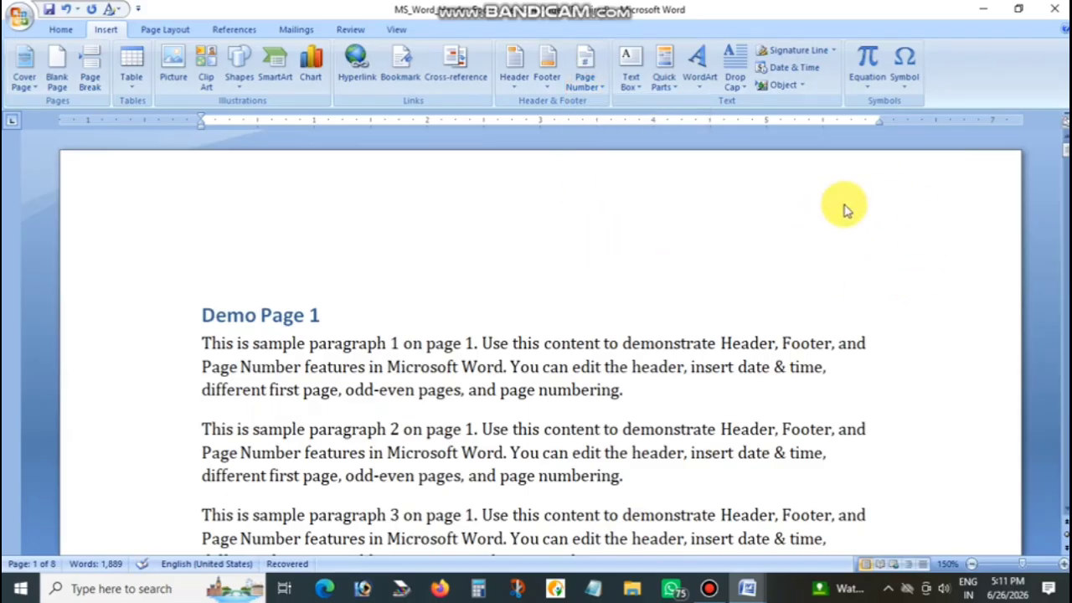
{"action": "mouse_move", "coordinate": [1065, 153]}
{"action": "left_mouse_down"}
{"action": "mouse_move", "coordinate": [1066, 189]}
{"action": "mouse_move", "coordinate": [1065, 134]}
{"action": "mouse_move", "coordinate": [1066, 237]}
{"action": "mouse_move", "coordinate": [1065, 149]}
{"action": "left_mouse_up"}
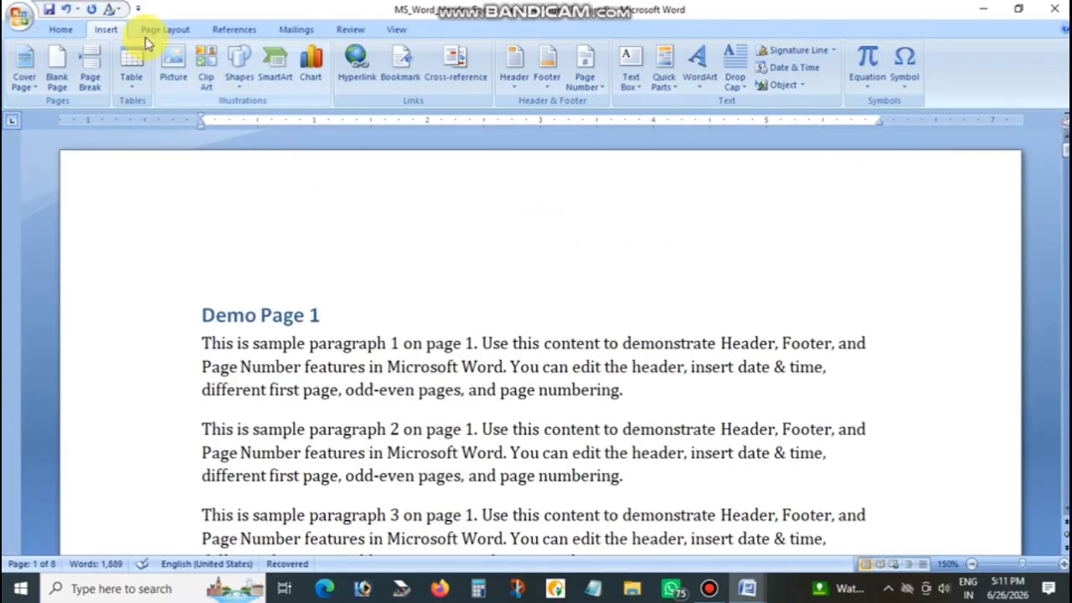
{"action": "left_click", "coordinate": [589, 89]}
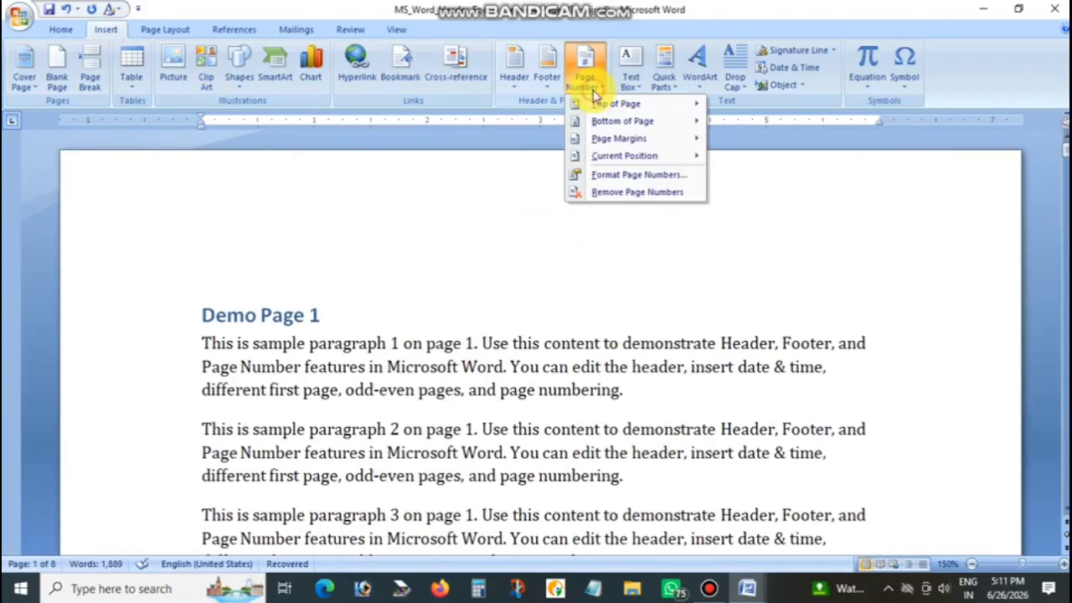
{"action": "left_click", "coordinate": [559, 310]}
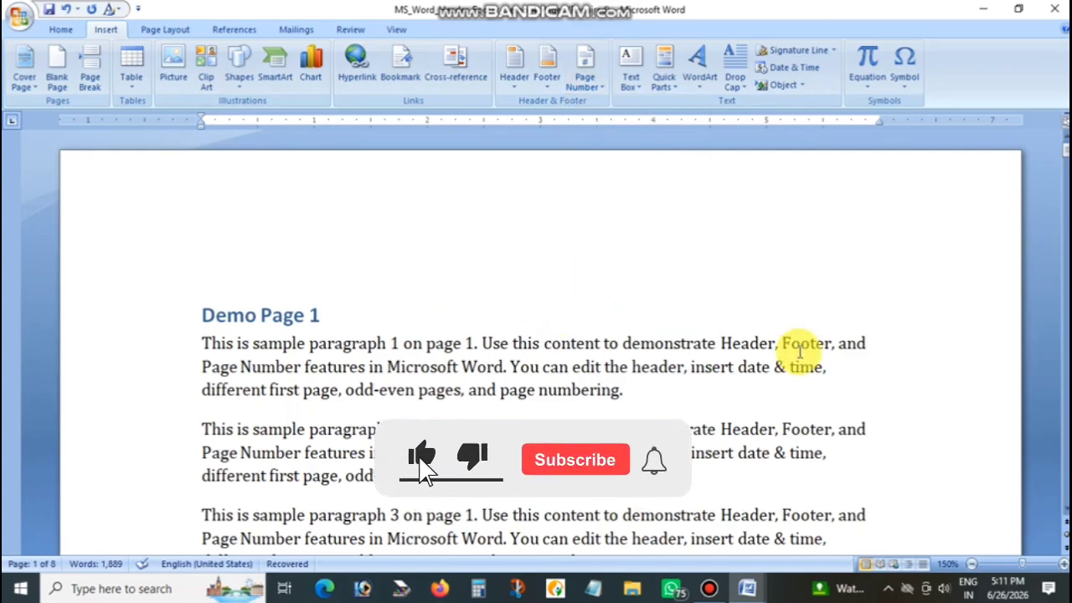
{"action": "right_click", "coordinate": [800, 354]}
{"action": "left_click", "coordinate": [697, 349]}
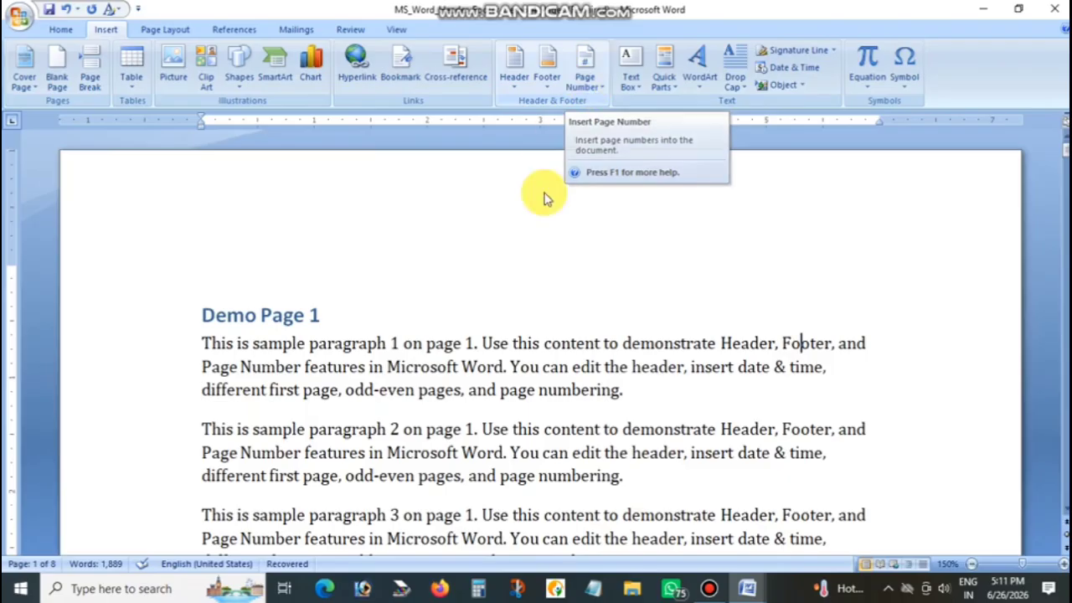
{"action": "left_click", "coordinate": [531, 246]}
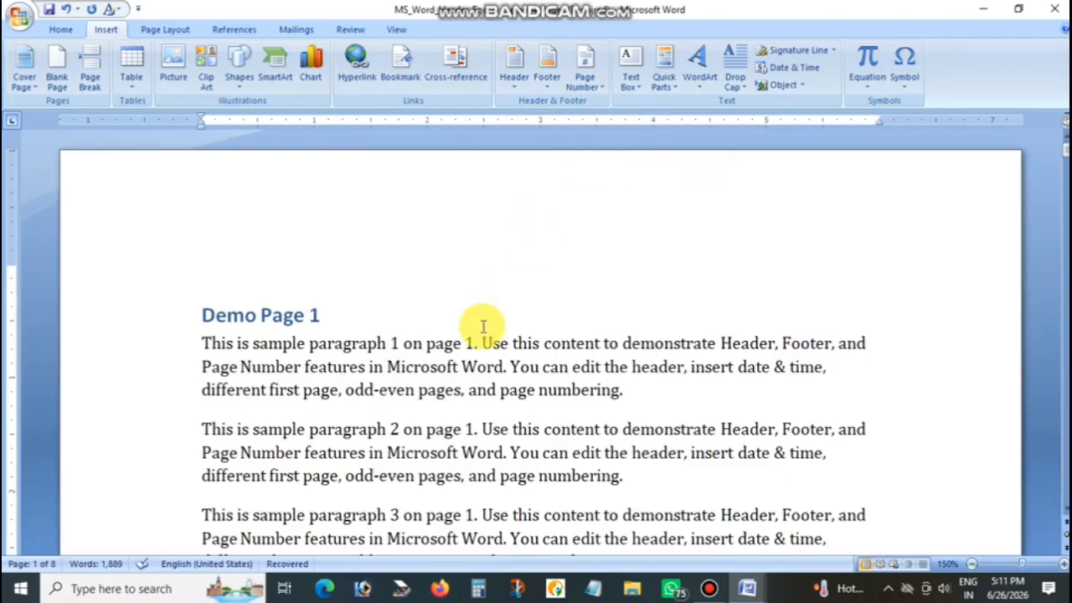